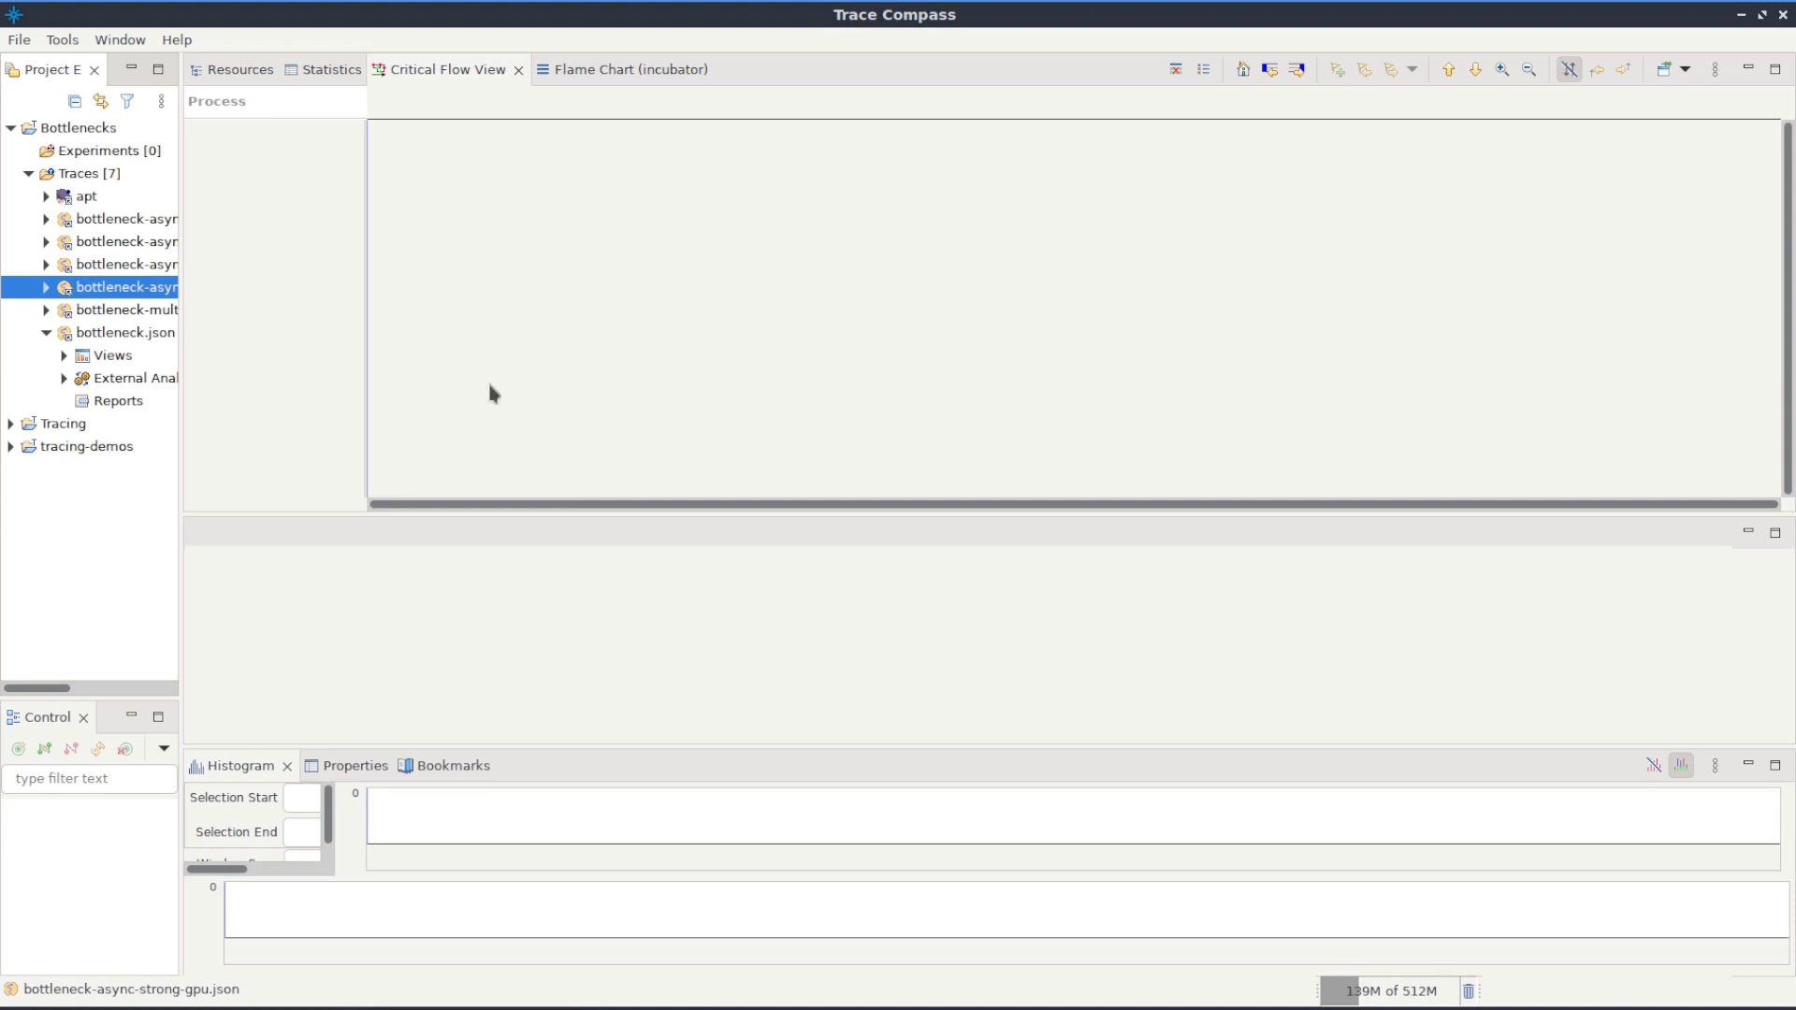
# Open the apt trace from the Bottlenecks project and show its Resources view
pyautogui.click(95, 199)
pyautogui.doubleClick(97, 200)
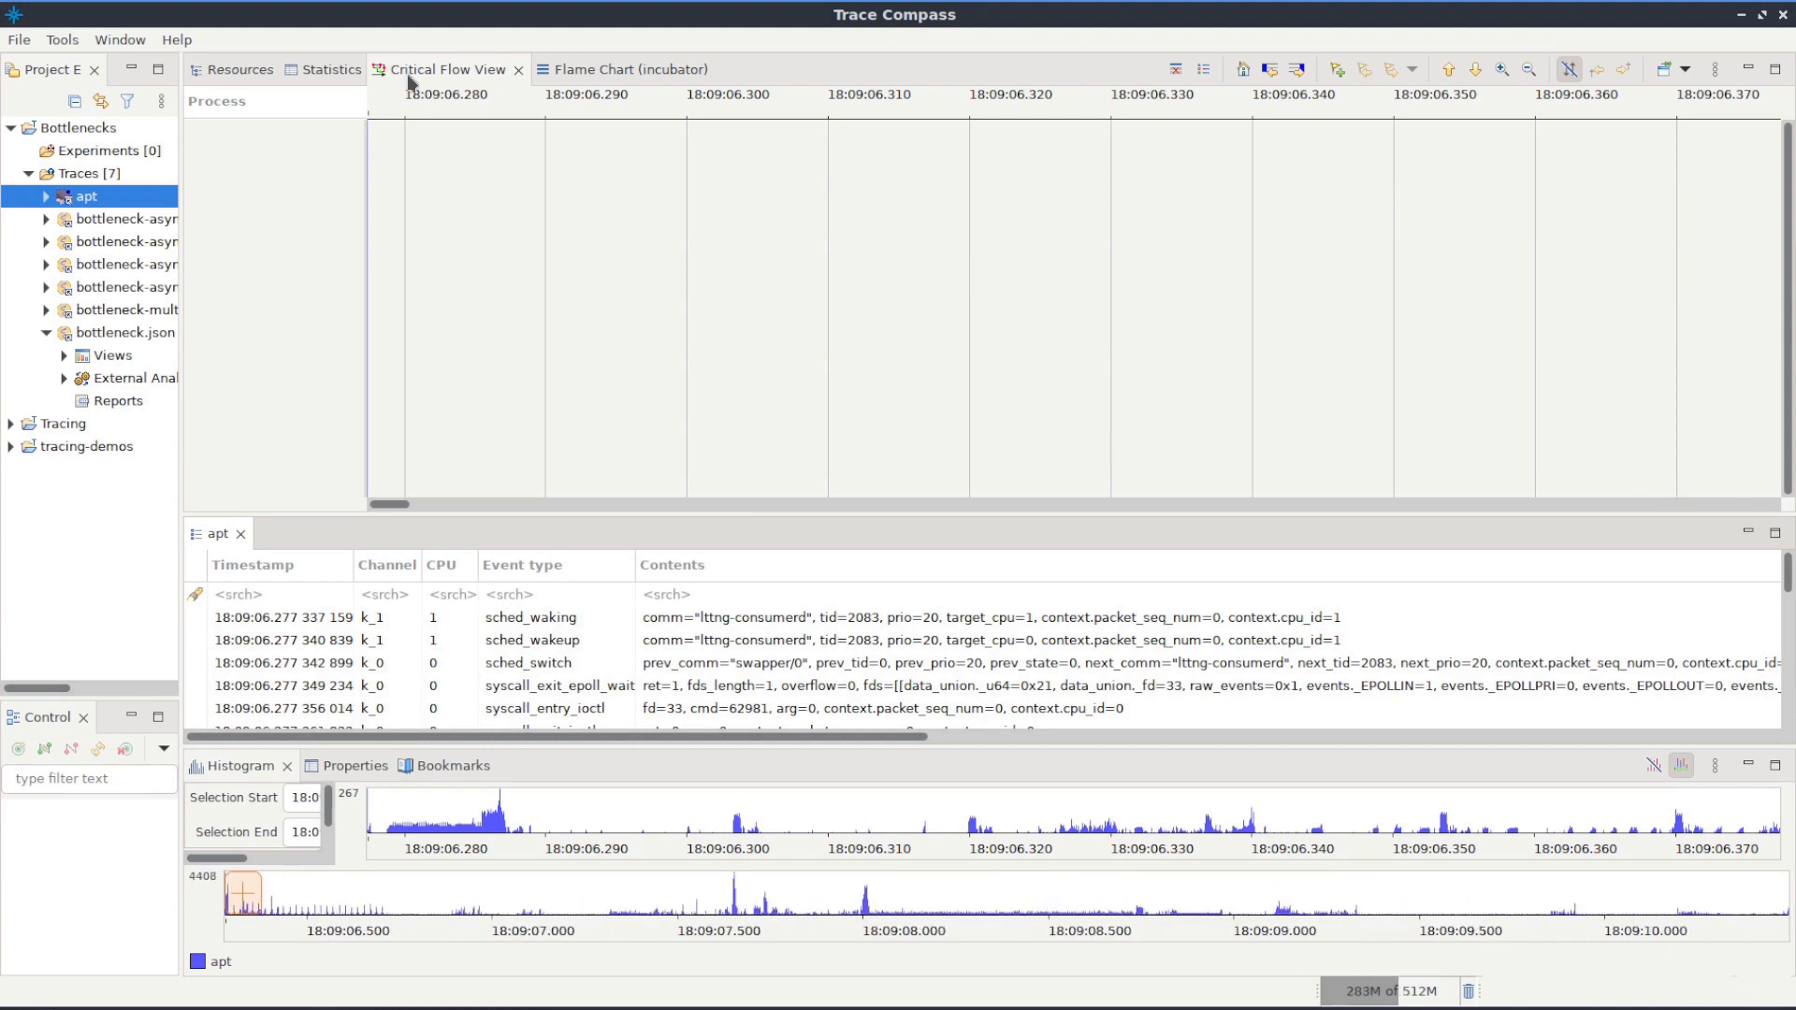
pyautogui.click(241, 71)
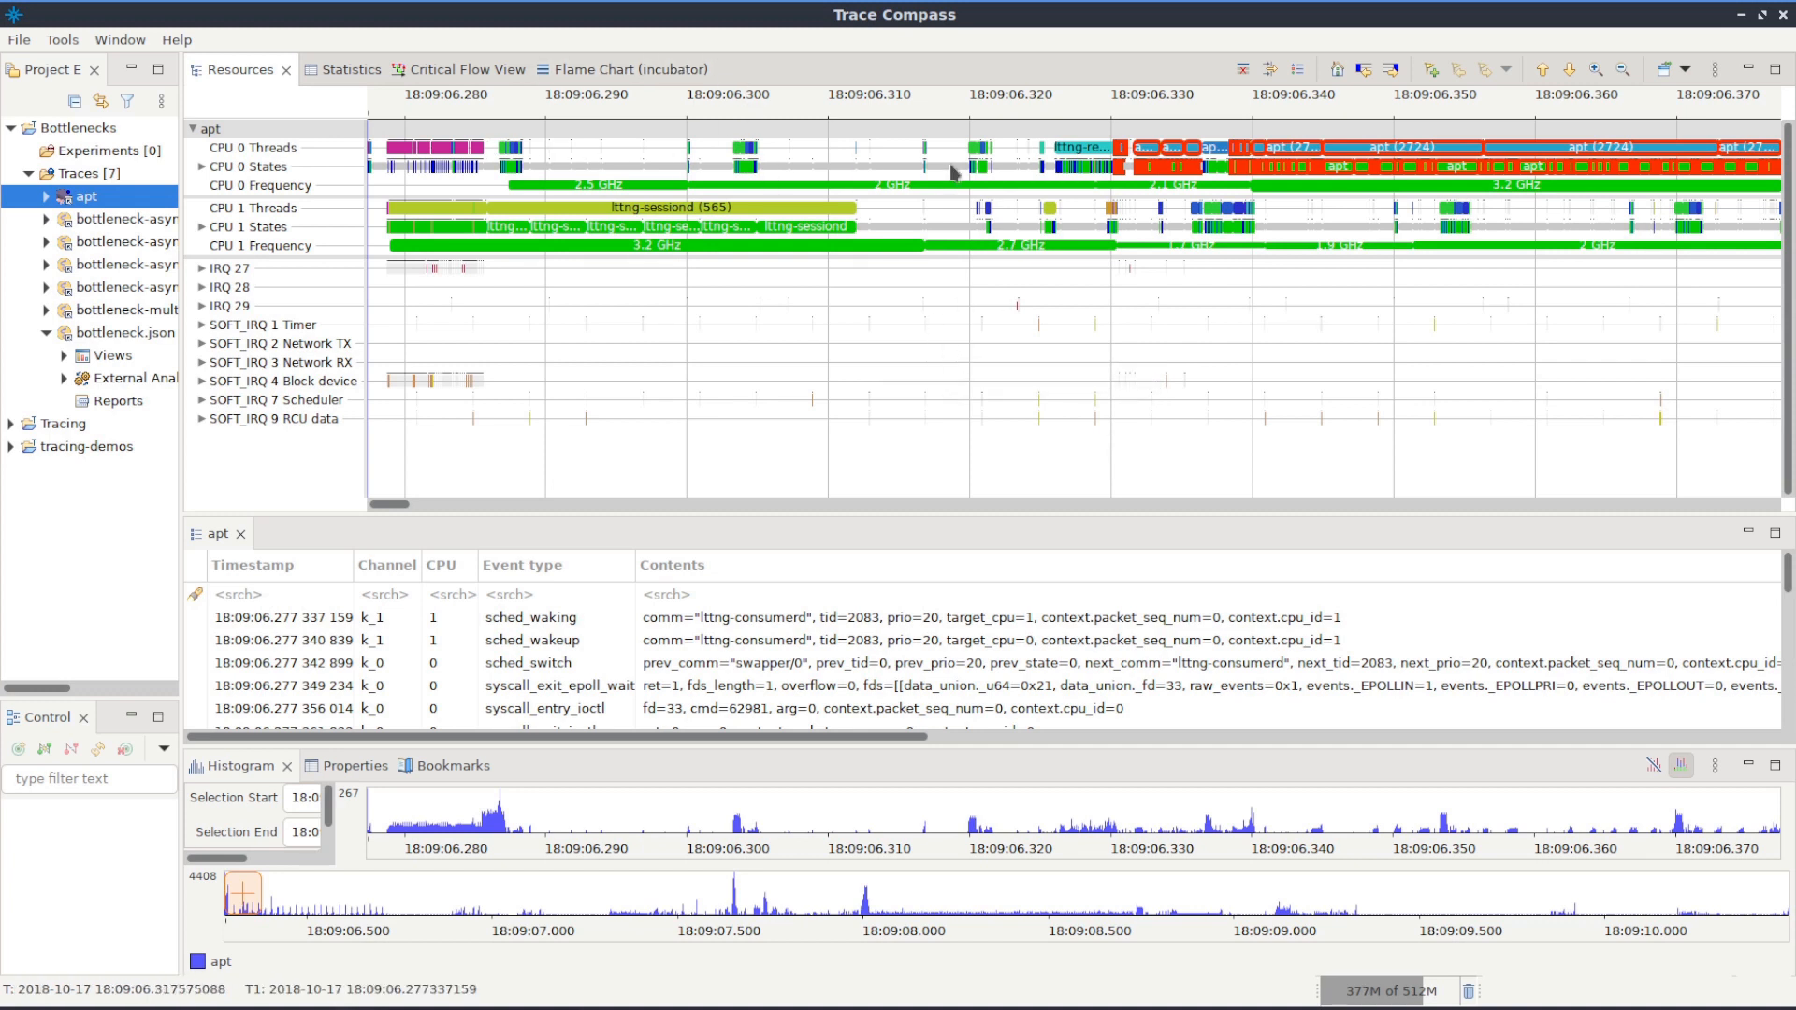
# Follow thread apt (2724) from the CPU 0 Threads row of the resources timeline
pyautogui.click(1074, 148)
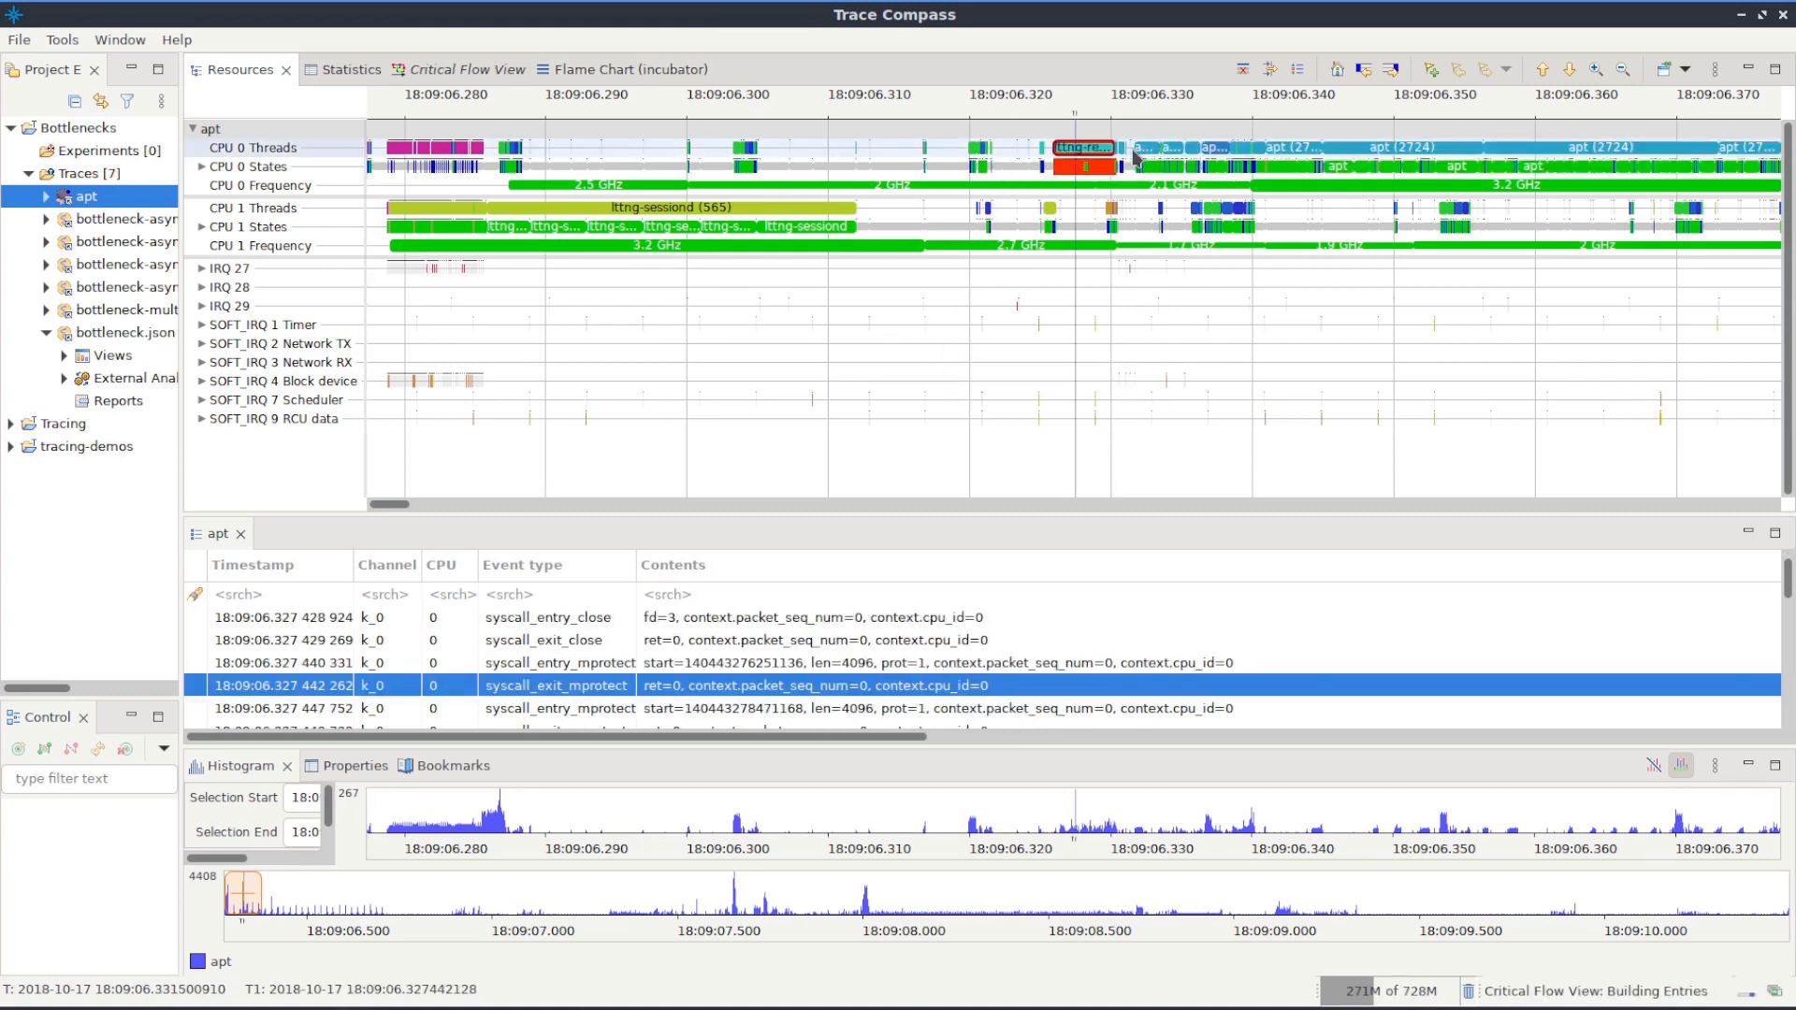
pyautogui.rightClick(1289, 150)
pyautogui.click(1321, 163)
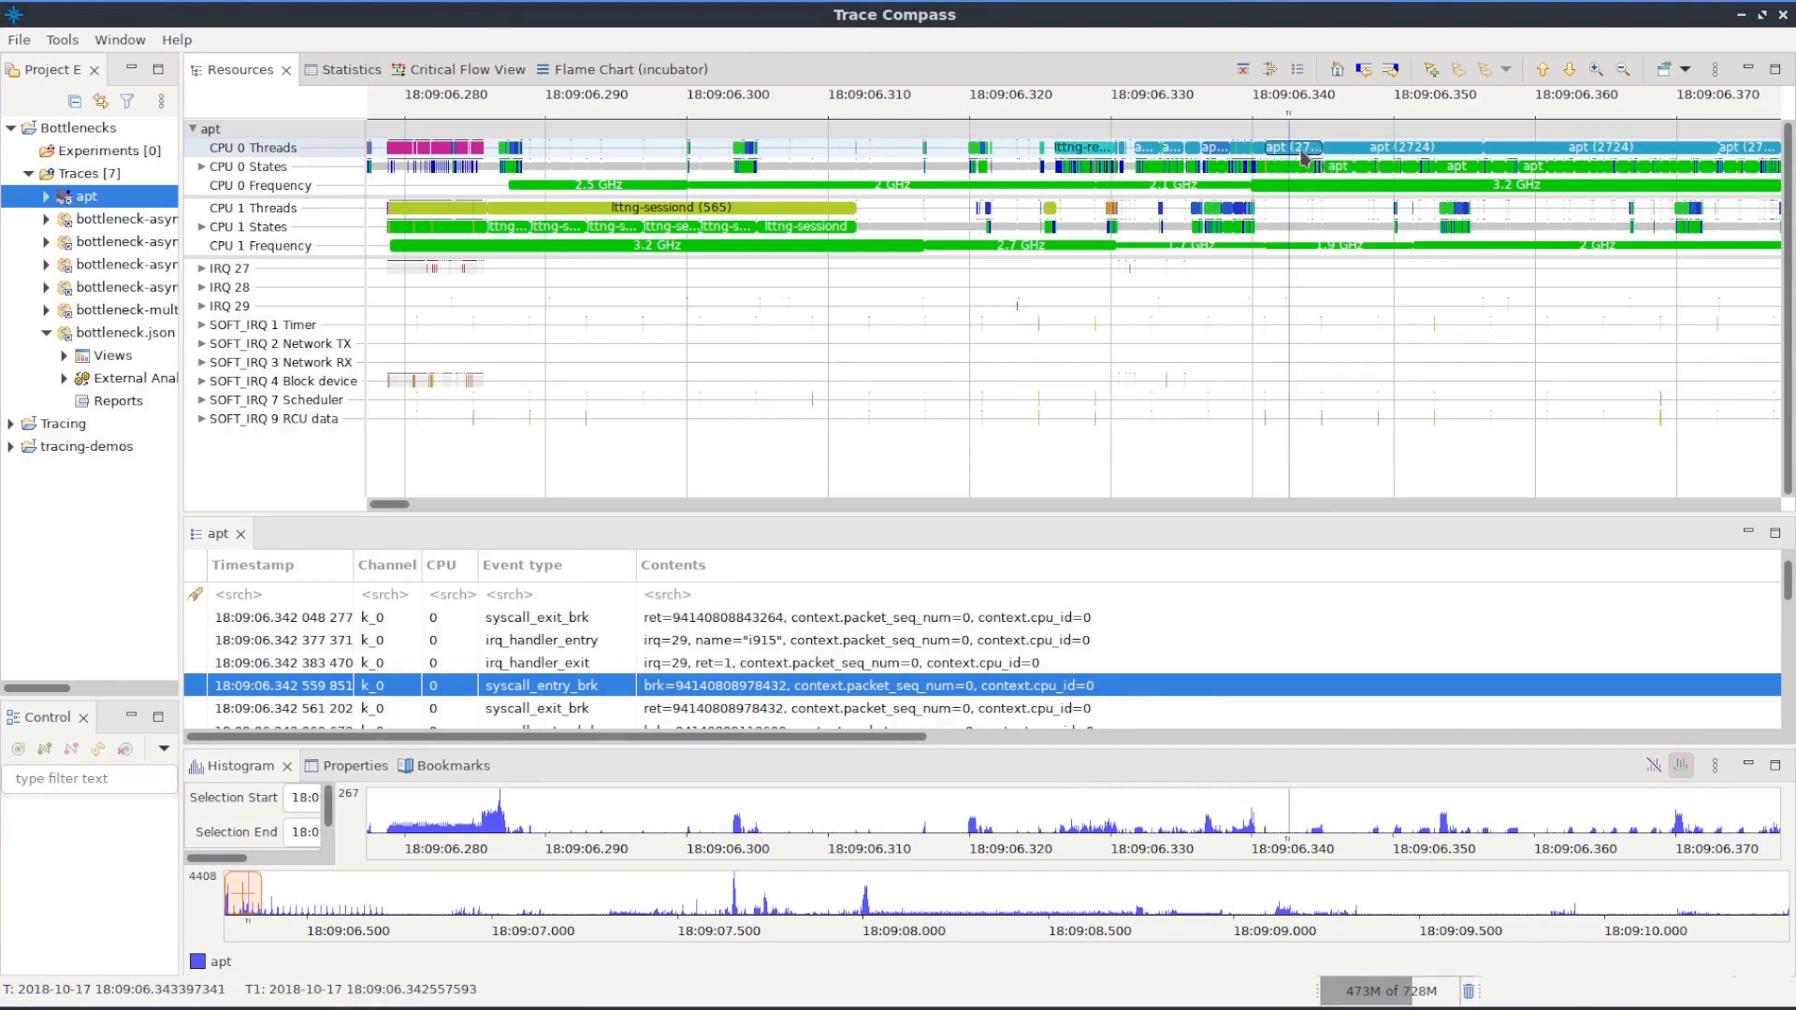
pyautogui.rightClick(1292, 147)
pyautogui.click(1309, 163)
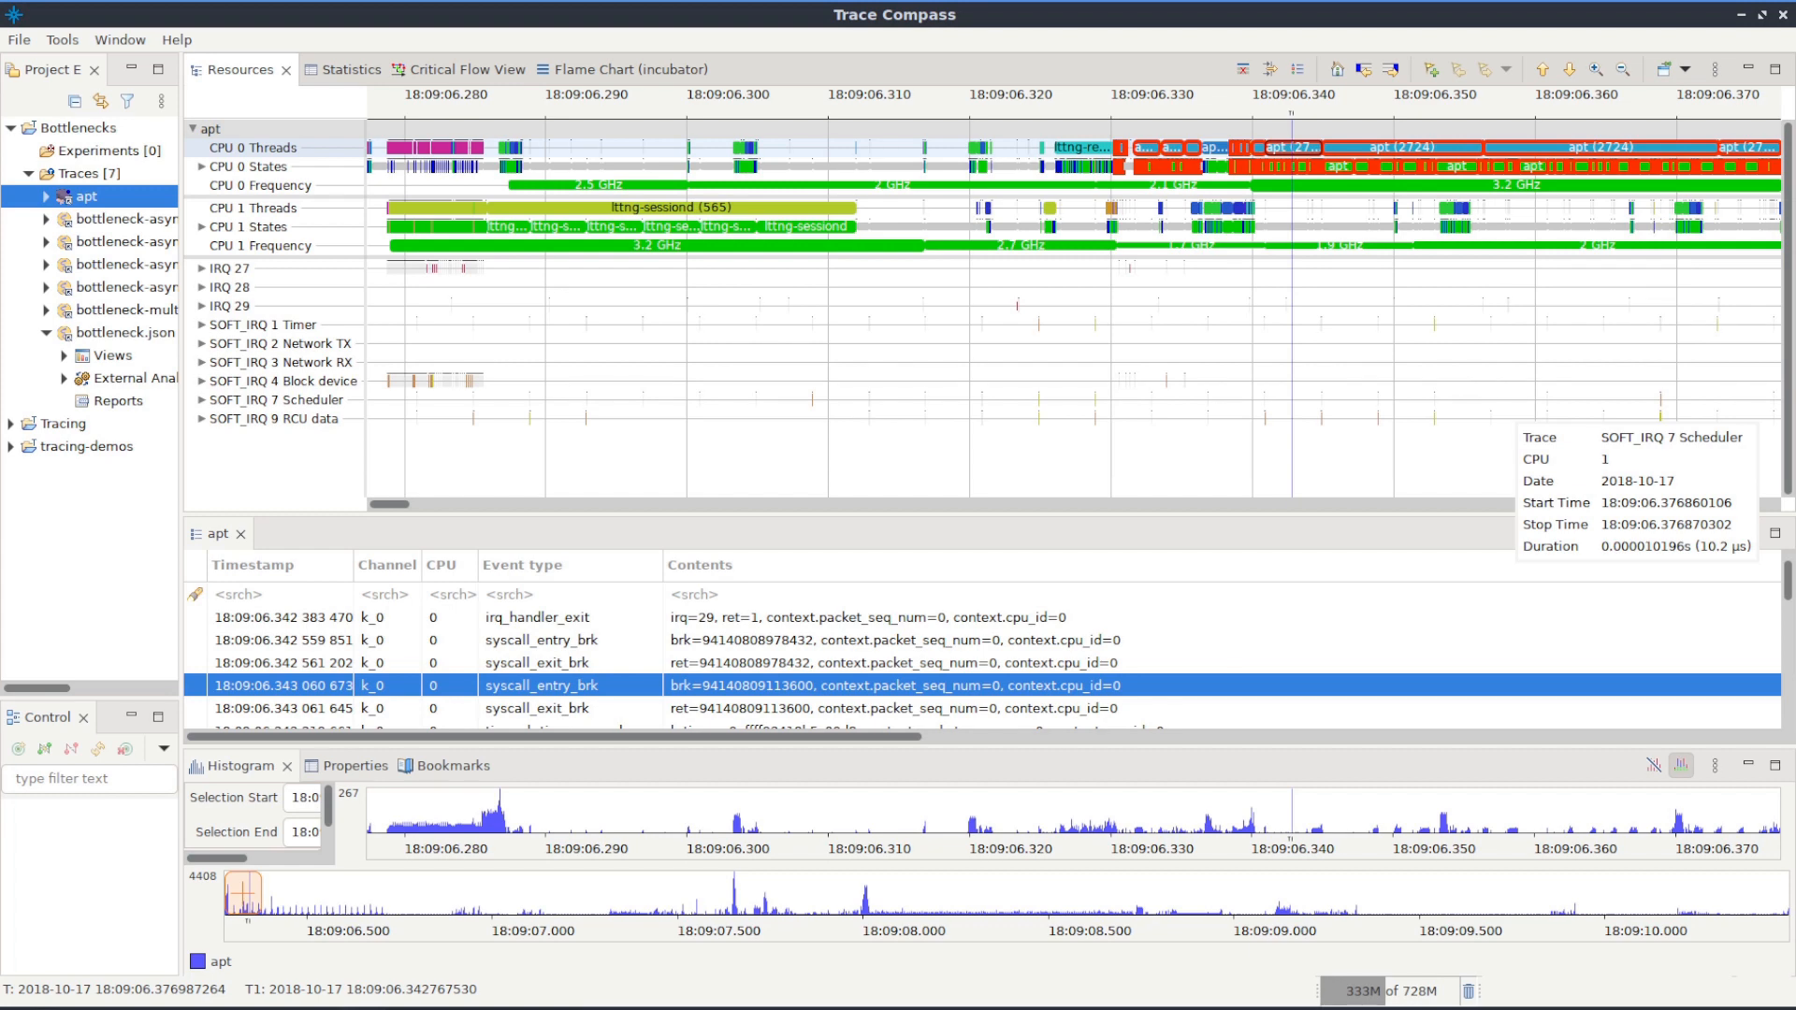
# Select nearly the full duration of the apt trace, about 4.15 s, and show it in the Critical Flow View
pyautogui.doubleClick(1173, 110)
pyautogui.moveTo(387, 171); pyautogui.dragTo(1772, 175)
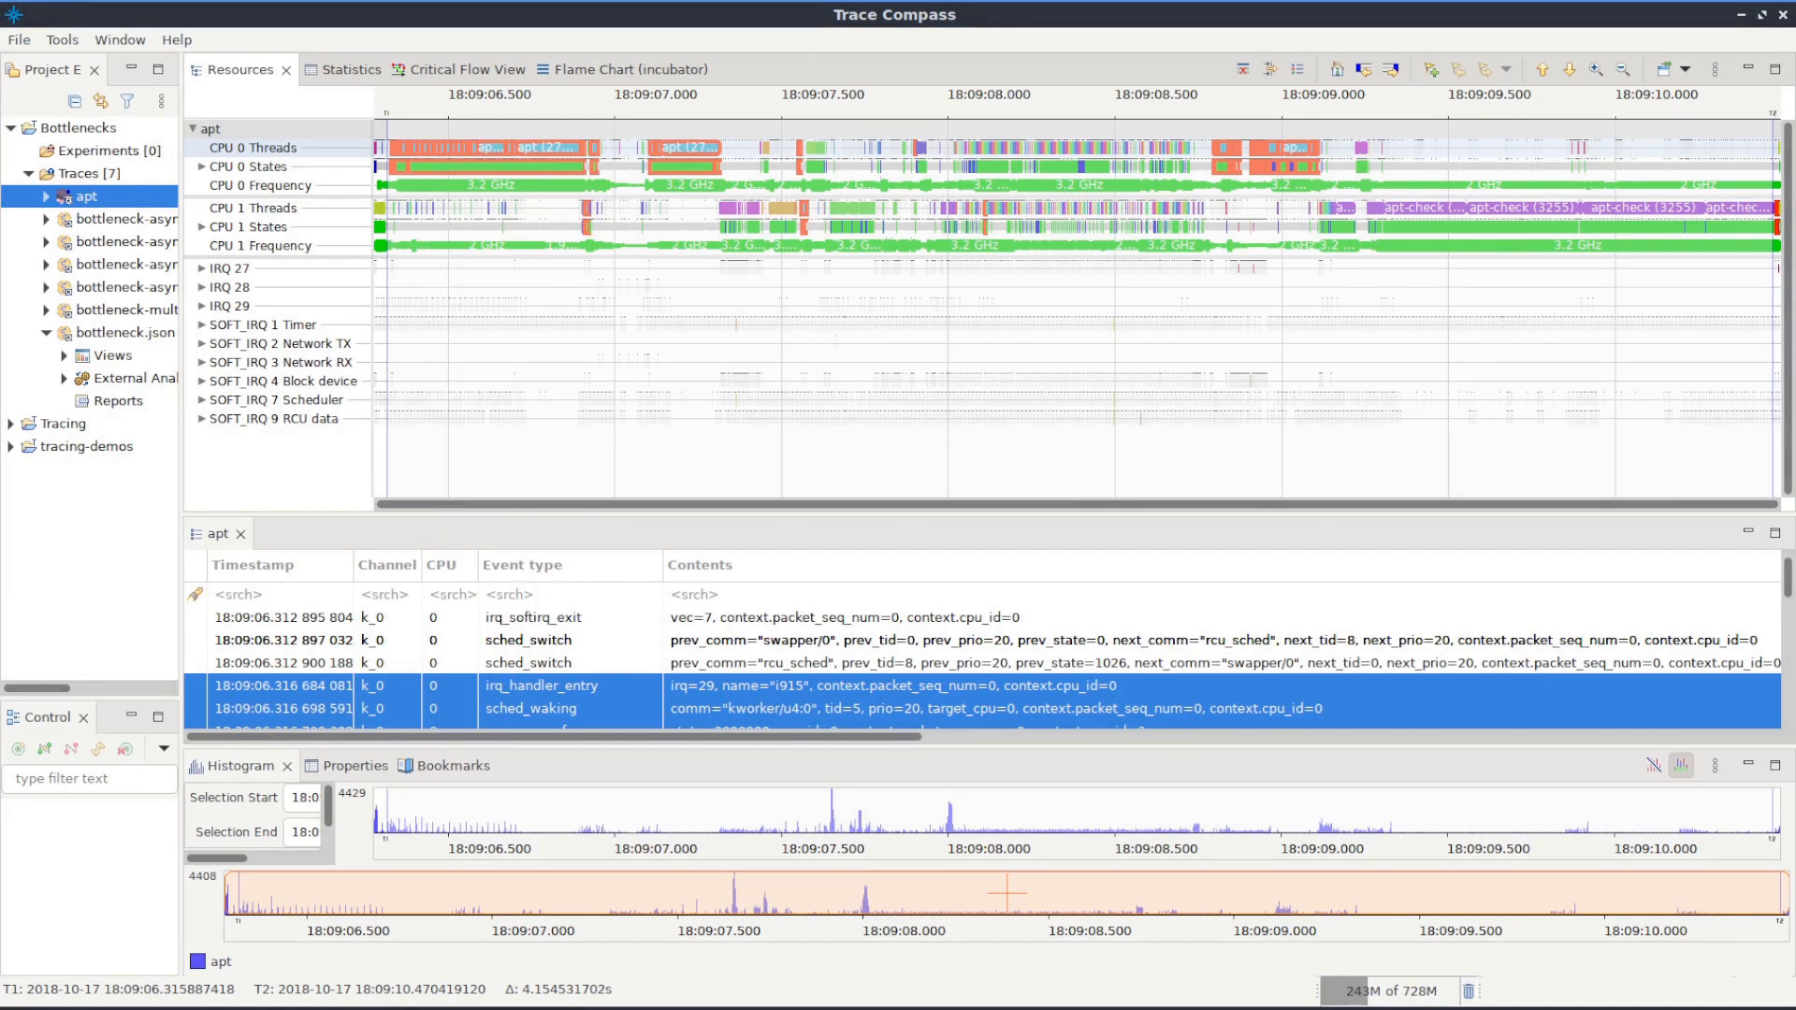
pyautogui.click(457, 72)
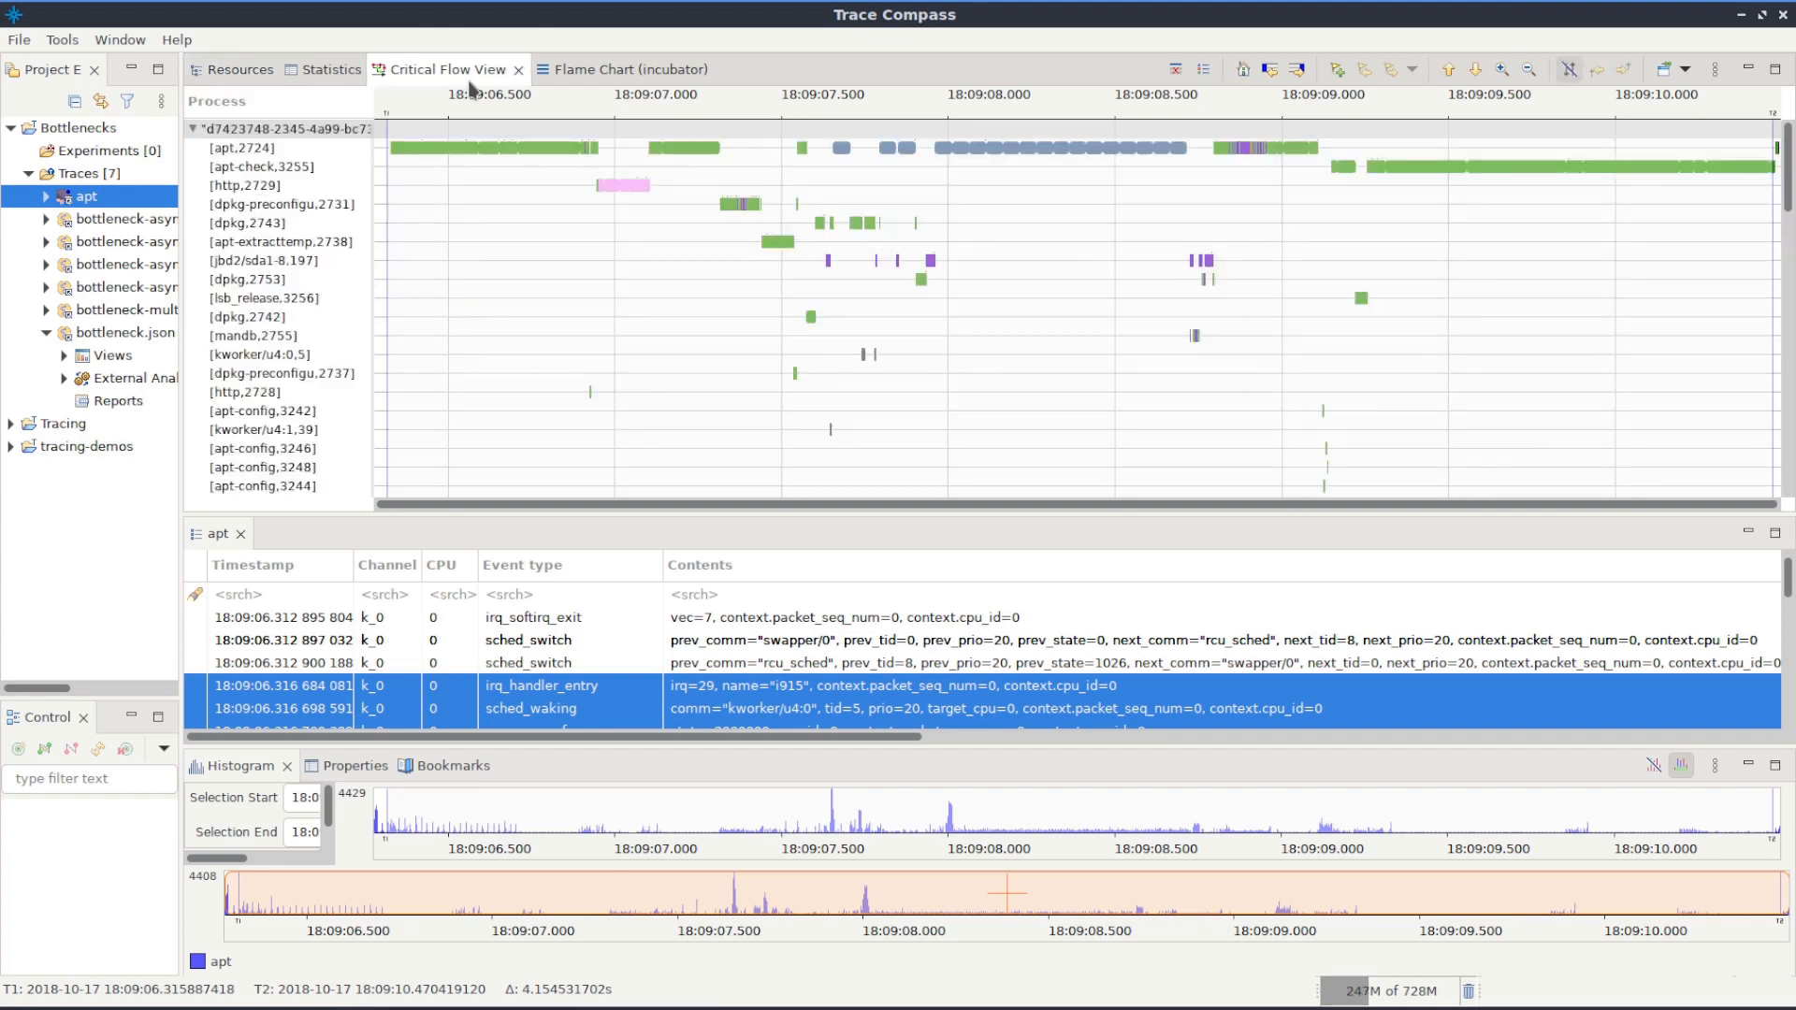
# Measure the first running stretch of apt,2724 and the network stretch of http,2729 by selecting their time ranges
pyautogui.click(701, 245)
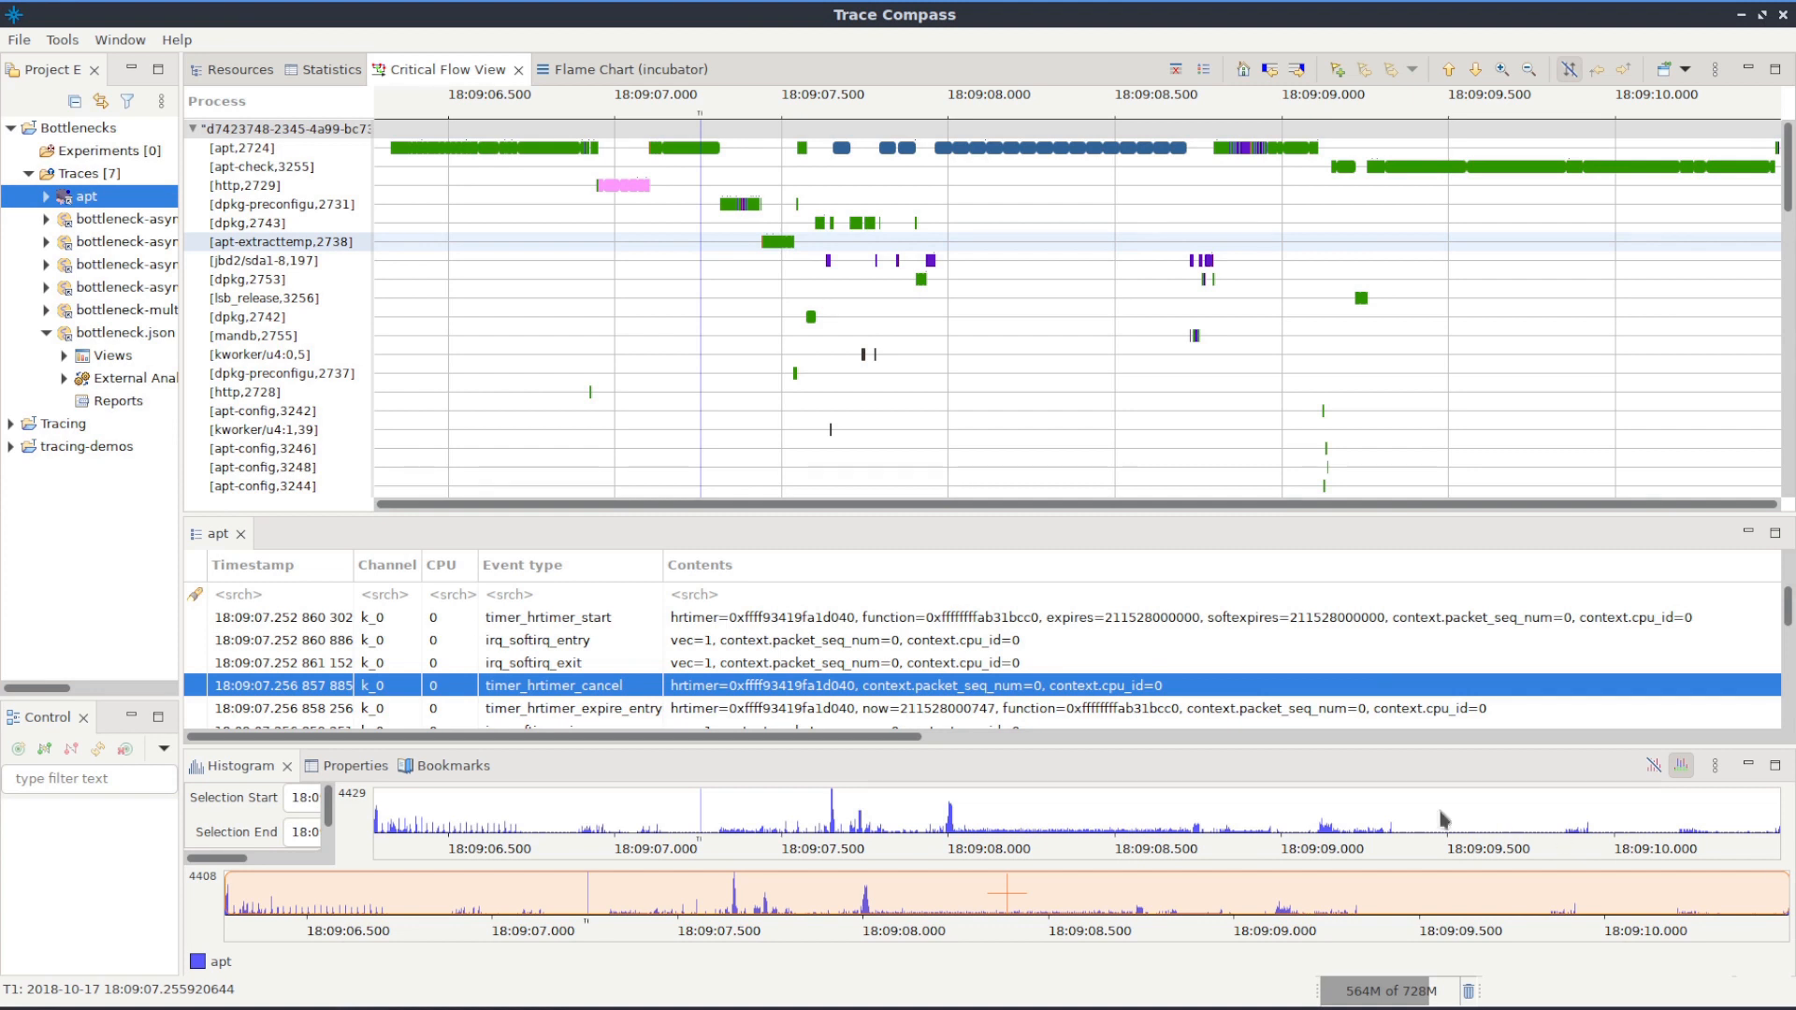
pyautogui.moveTo(386, 147); pyautogui.dragTo(596, 168)
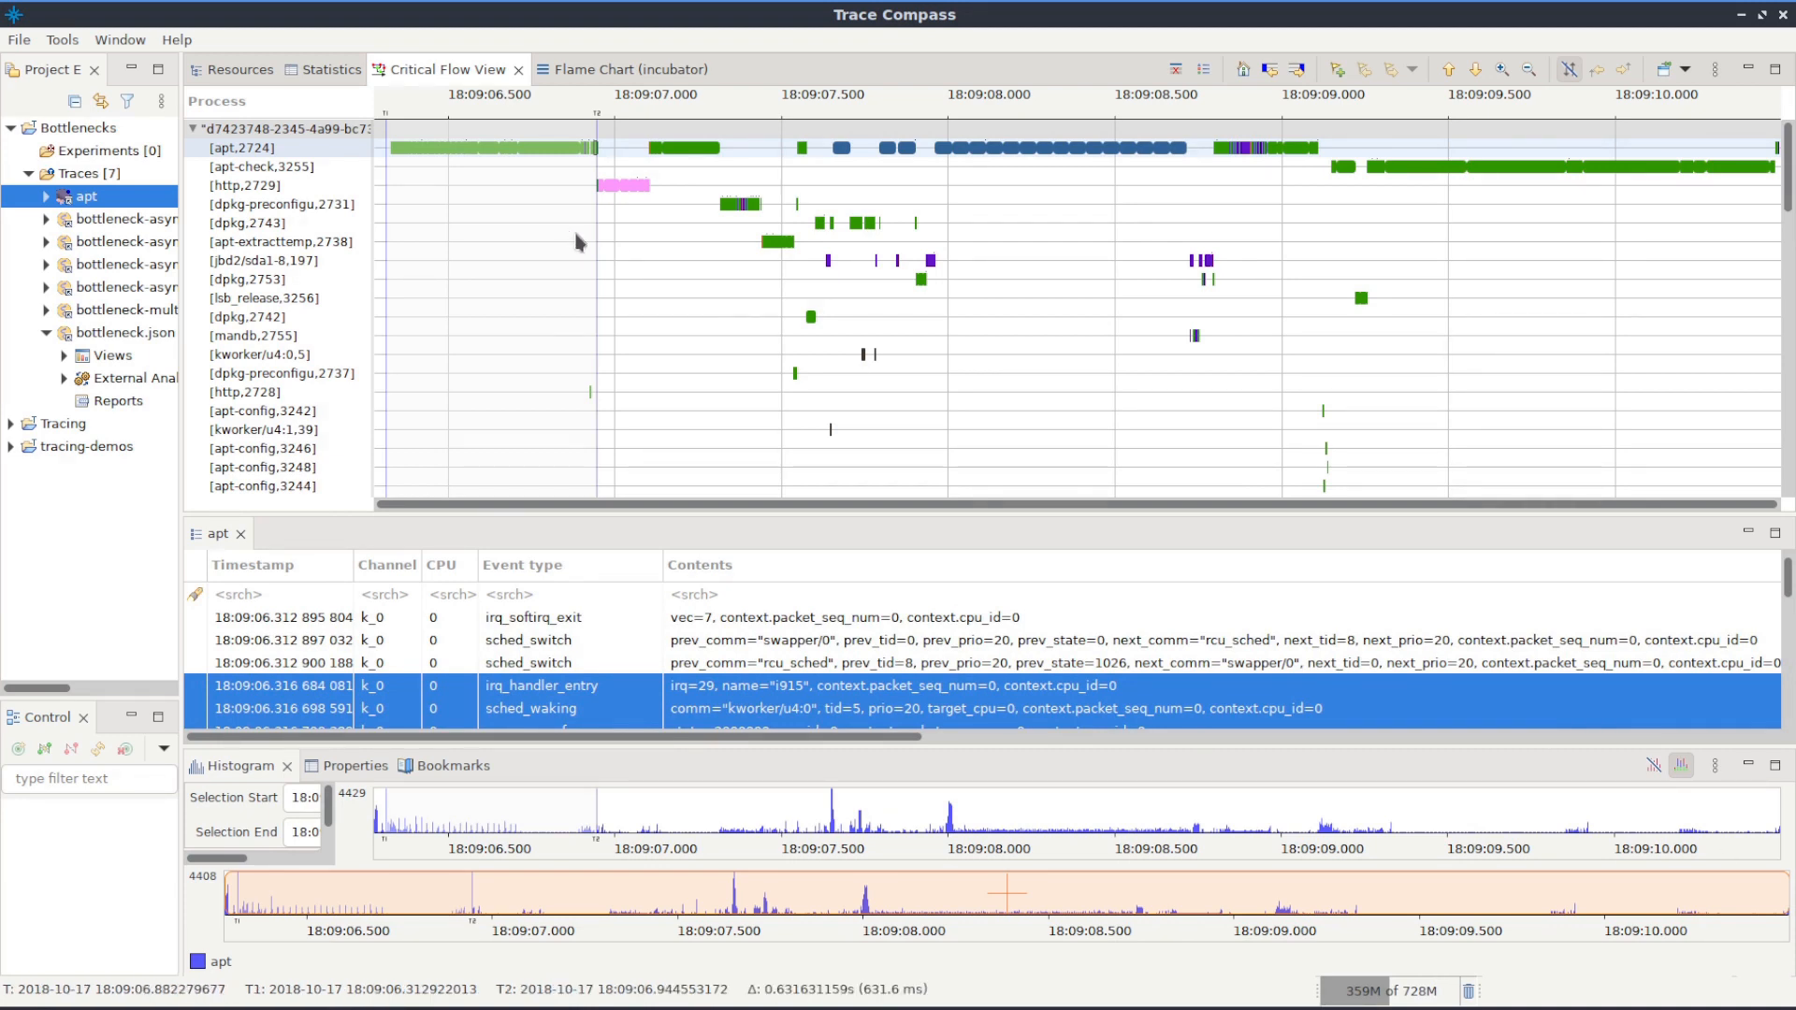
pyautogui.click(589, 206)
pyautogui.moveTo(591, 186); pyautogui.dragTo(664, 190)
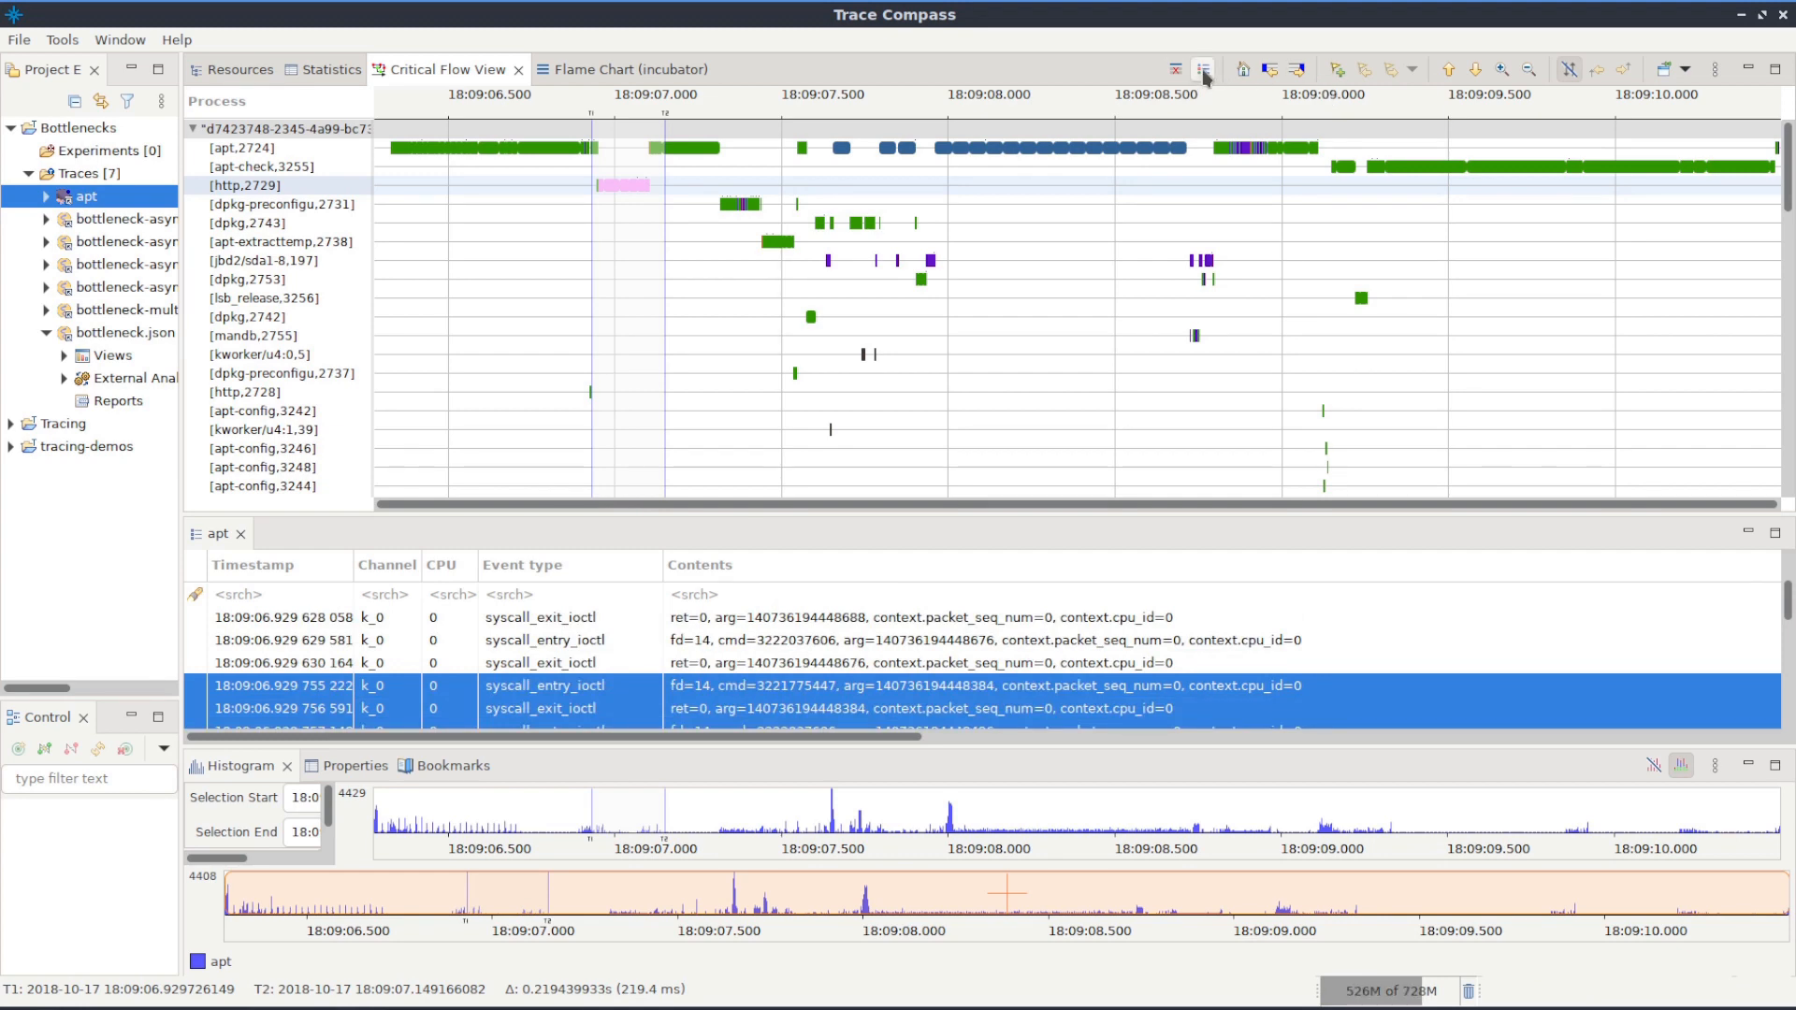
# Check the critical flow state colours in the legend, keeping it clear of the timeline, and close it
pyautogui.click(1204, 75)
pyautogui.moveTo(951, 14); pyautogui.dragTo(1499, 205)
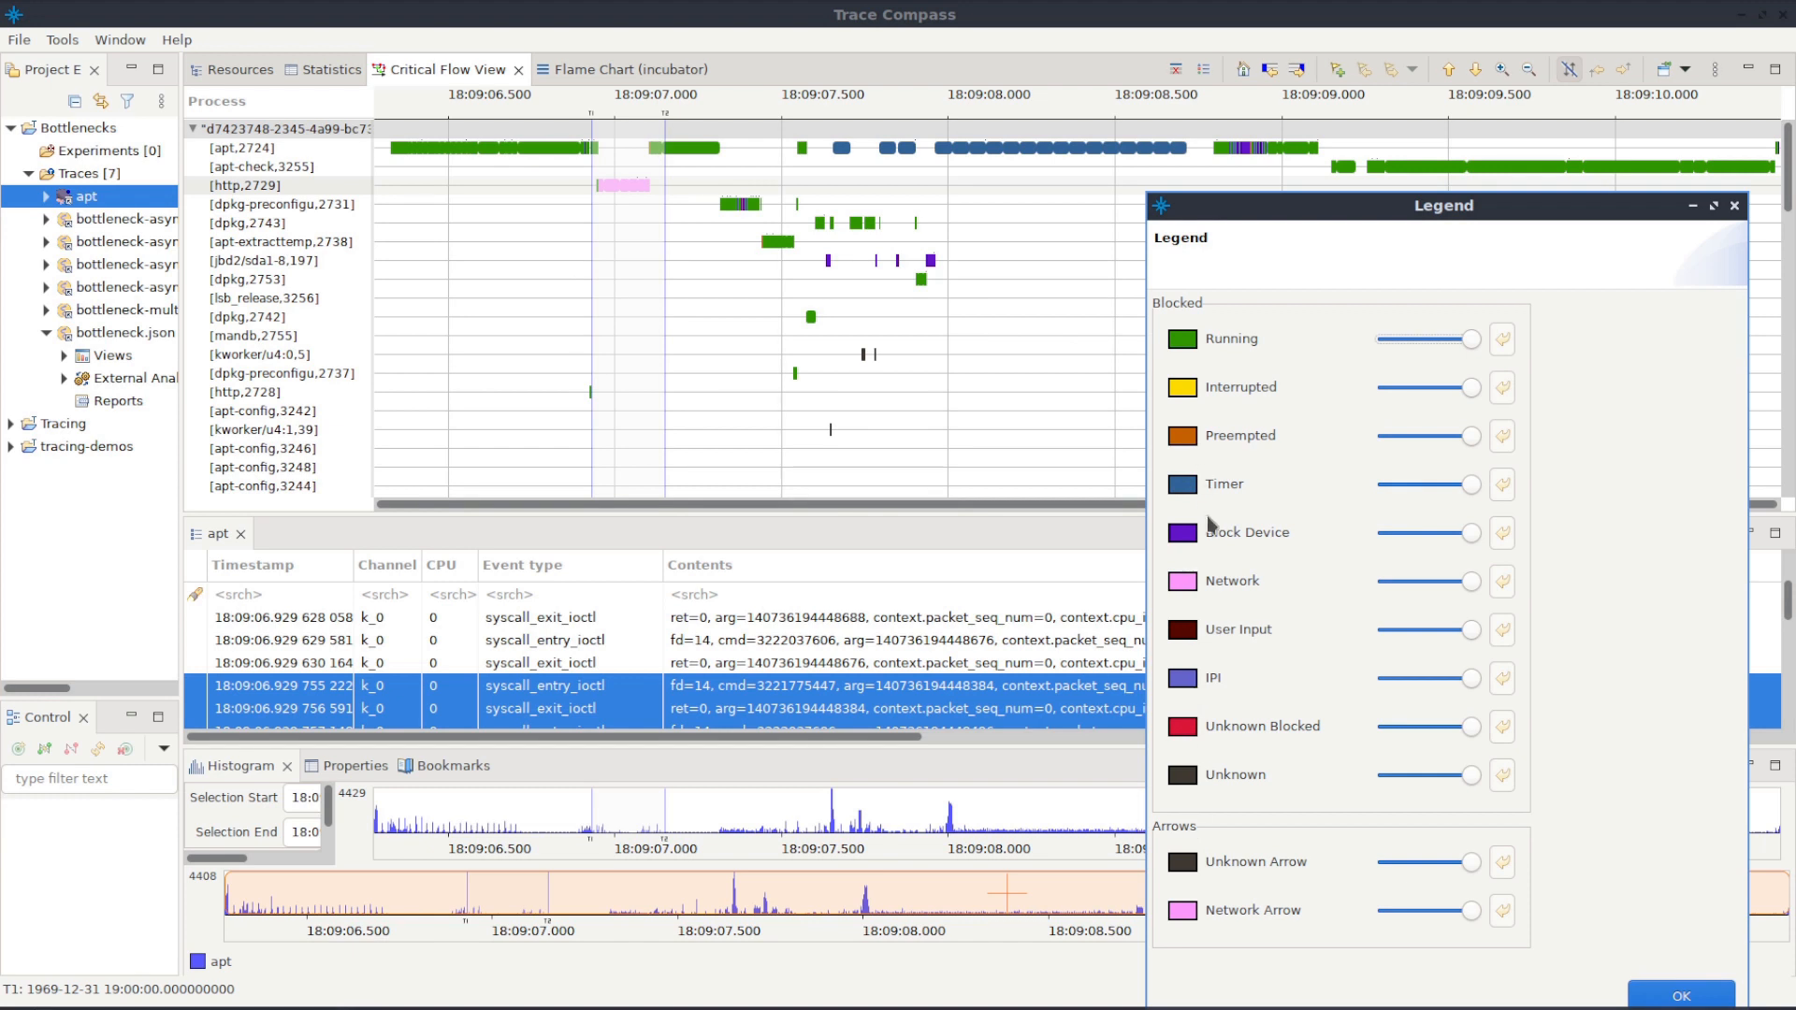
pyautogui.click(1688, 993)
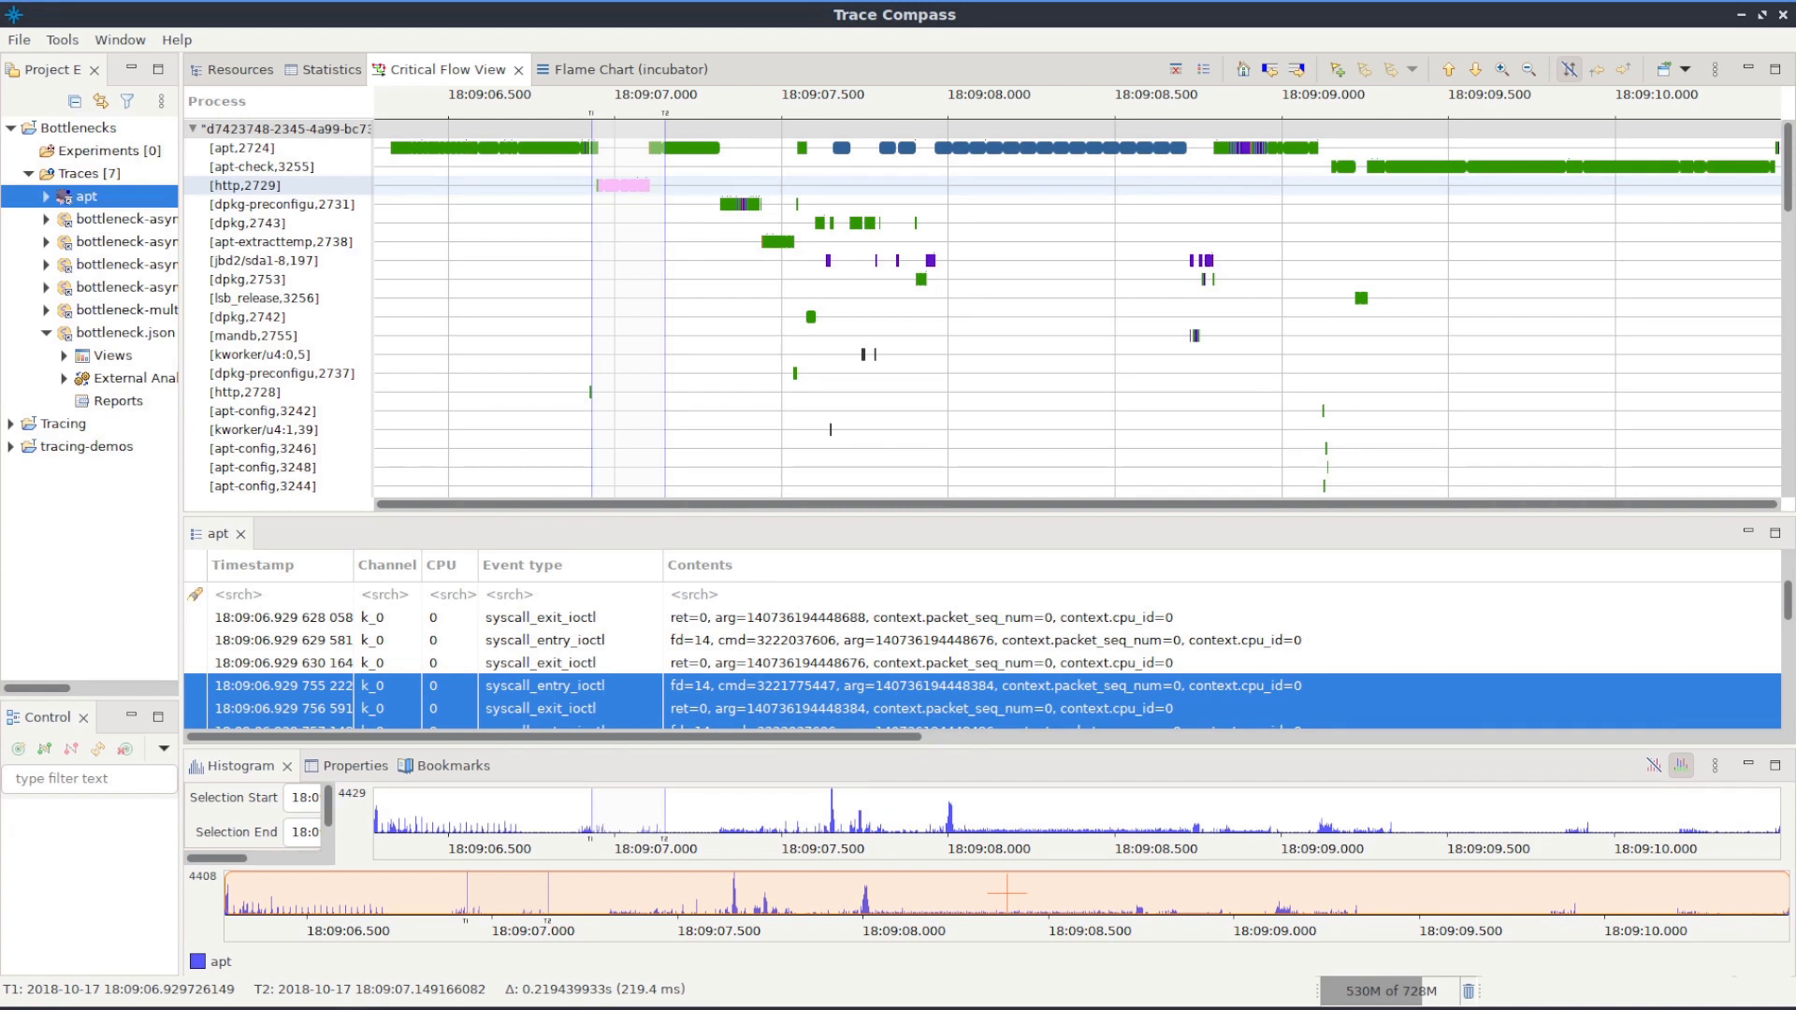
# Examine the critical path stretch by stretch, from the http,2729 network wait through the timer and block device waits to apt-check,3255
pyautogui.click(622, 185)
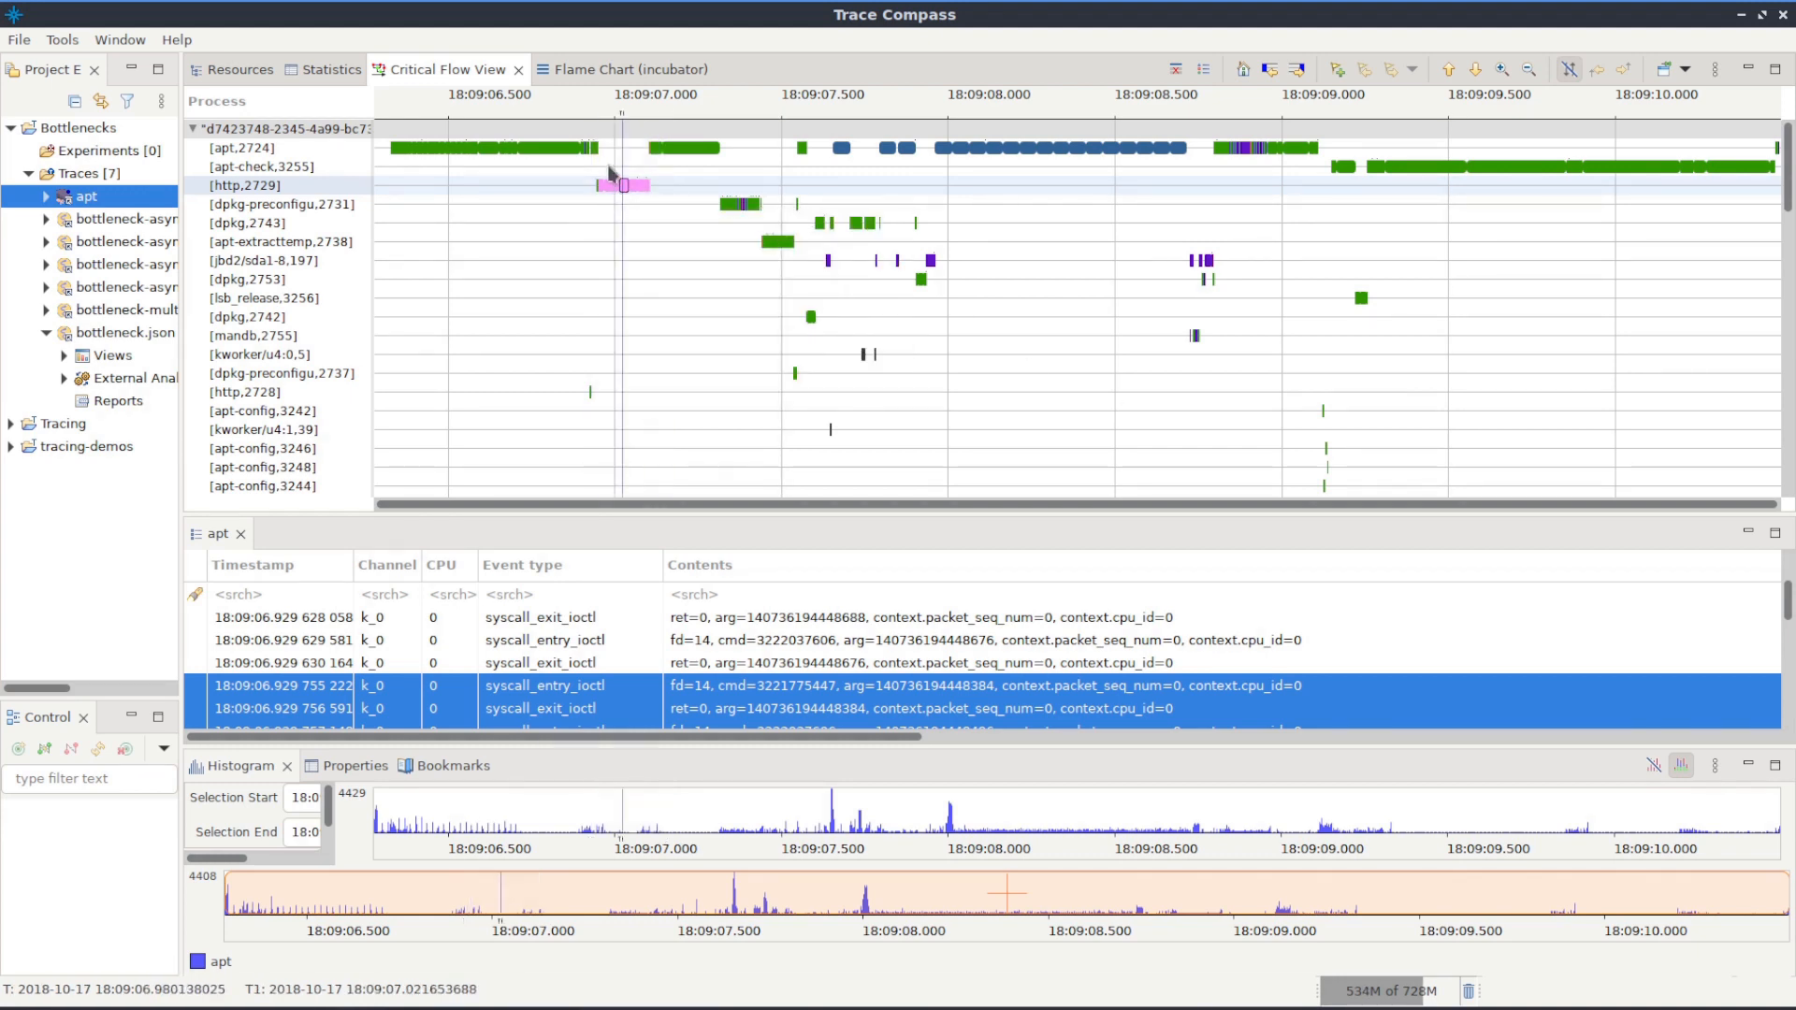
pyautogui.moveTo(595, 173); pyautogui.dragTo(652, 172)
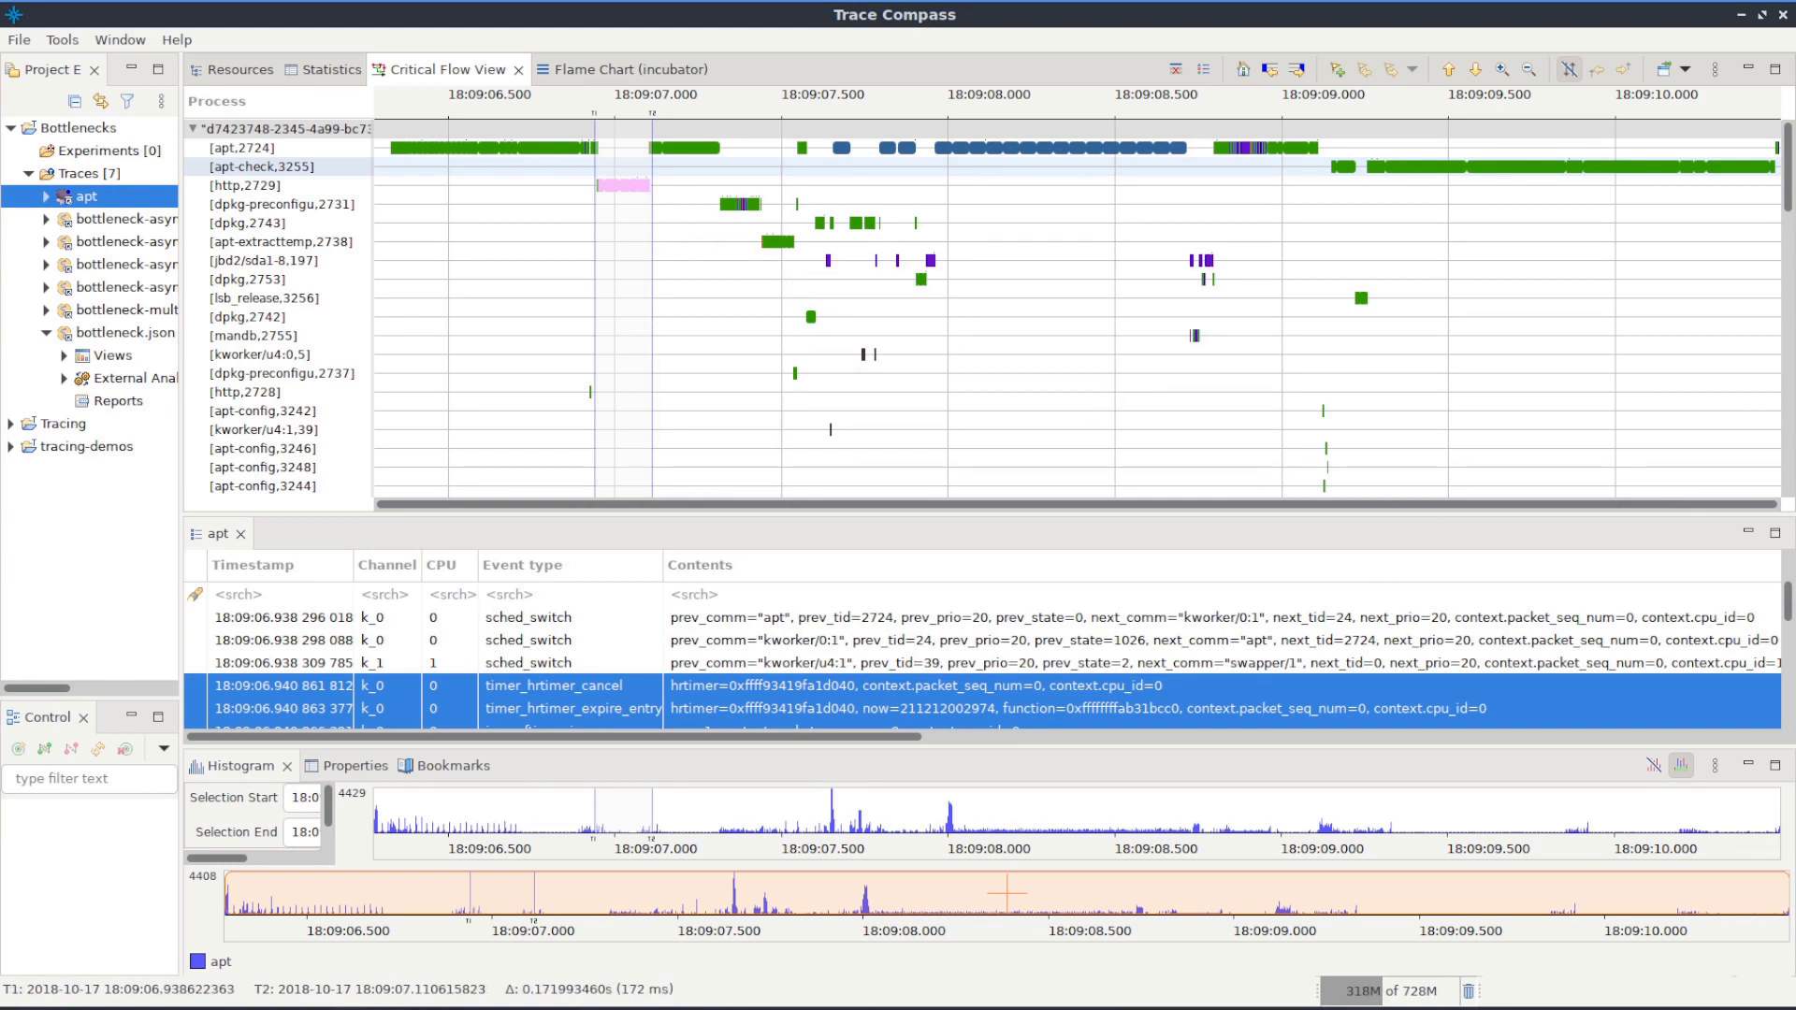
pyautogui.click(716, 150)
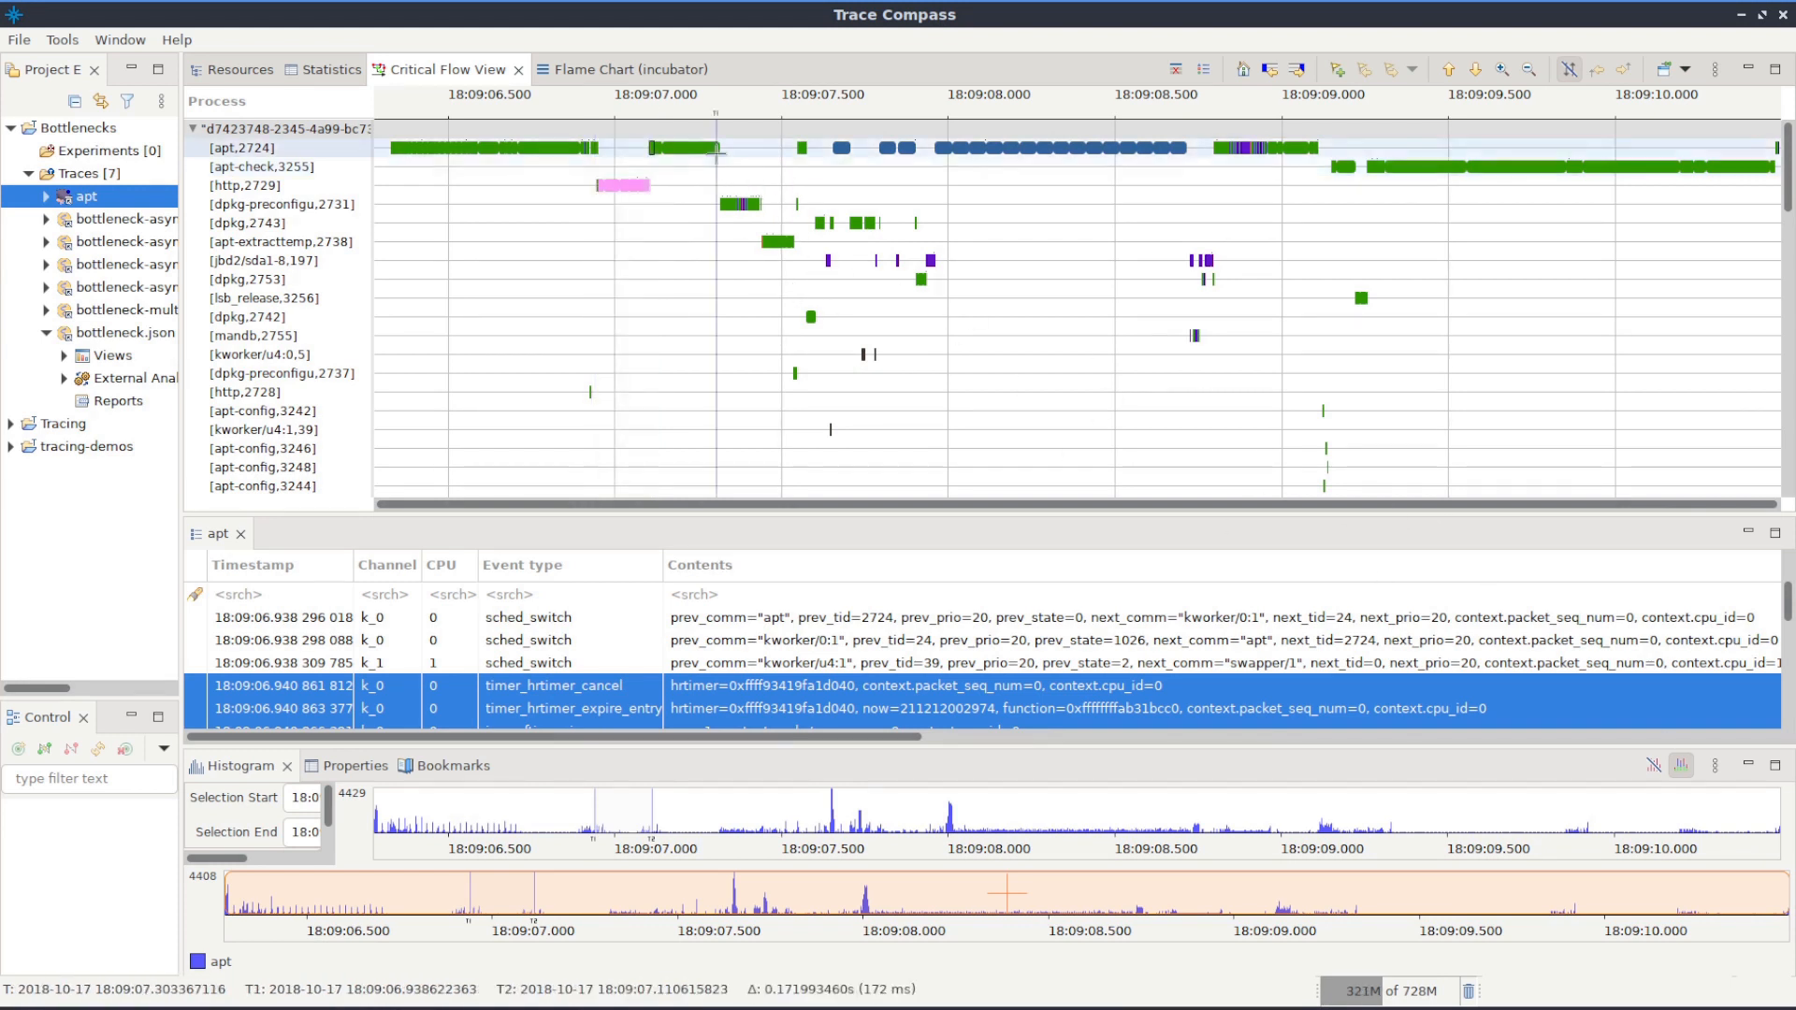
pyautogui.moveTo(717, 150); pyautogui.dragTo(948, 148)
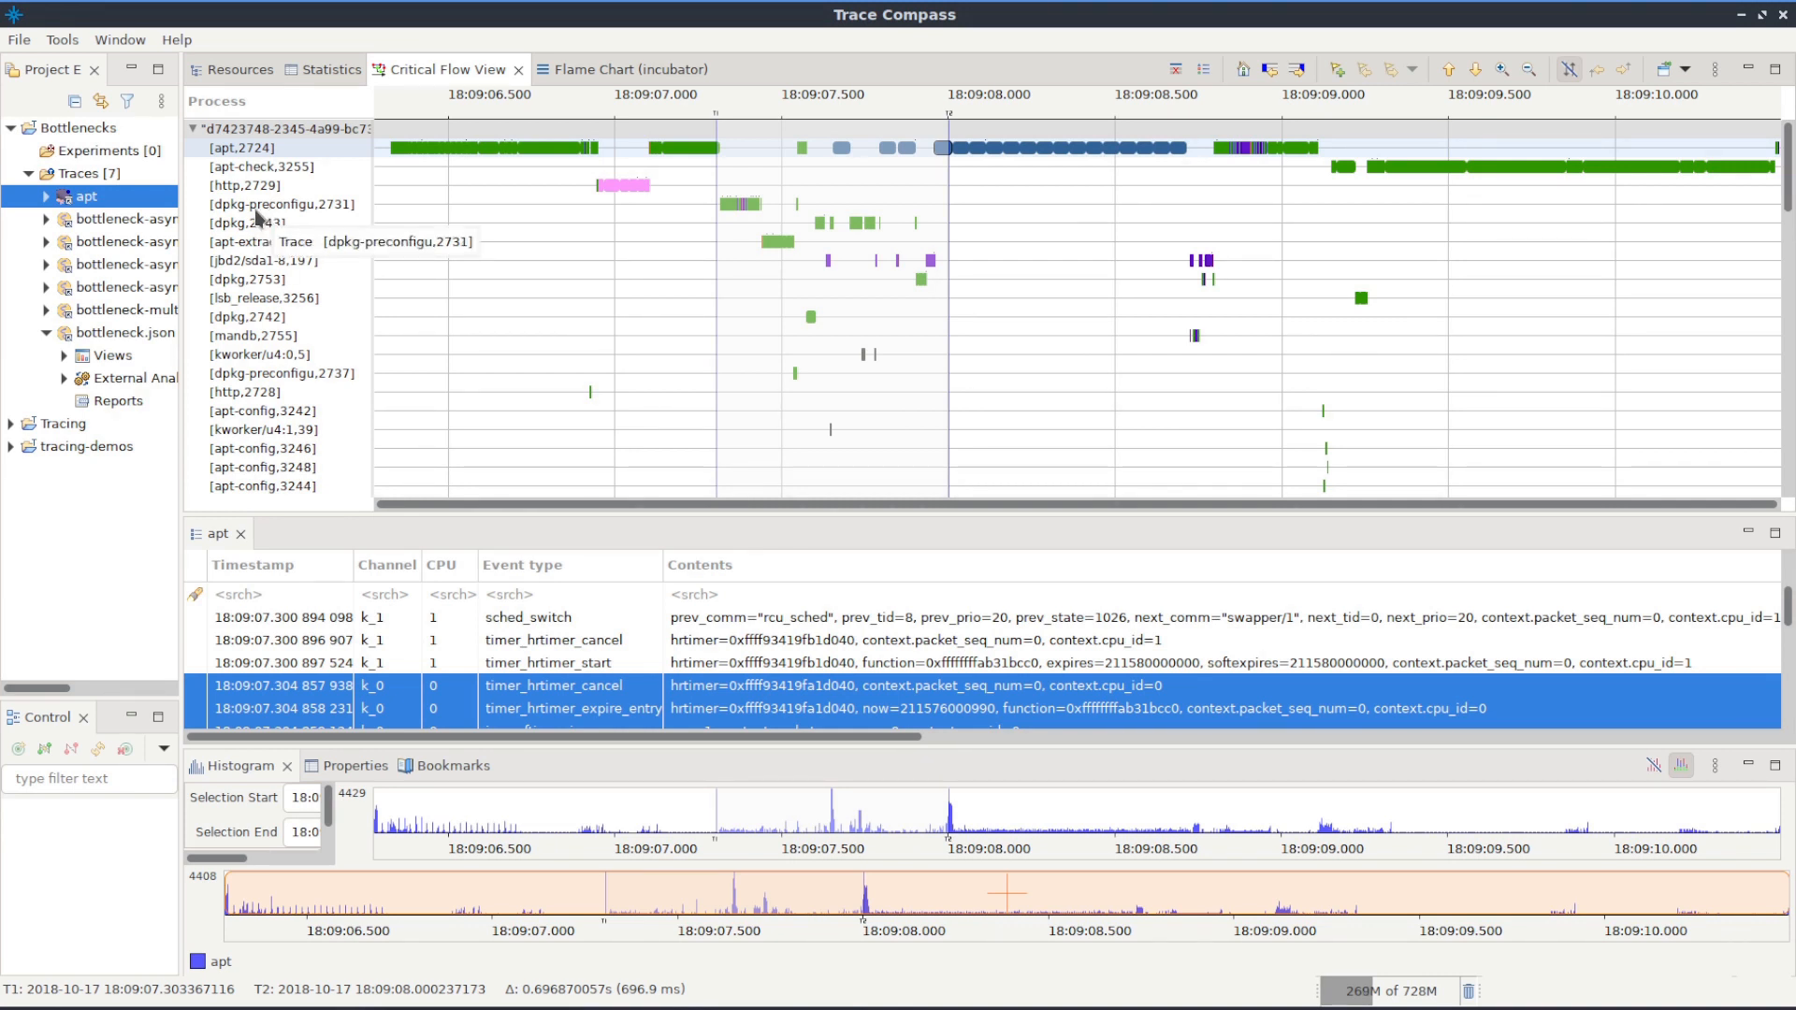
pyautogui.moveTo(934, 166); pyautogui.dragTo(1187, 173)
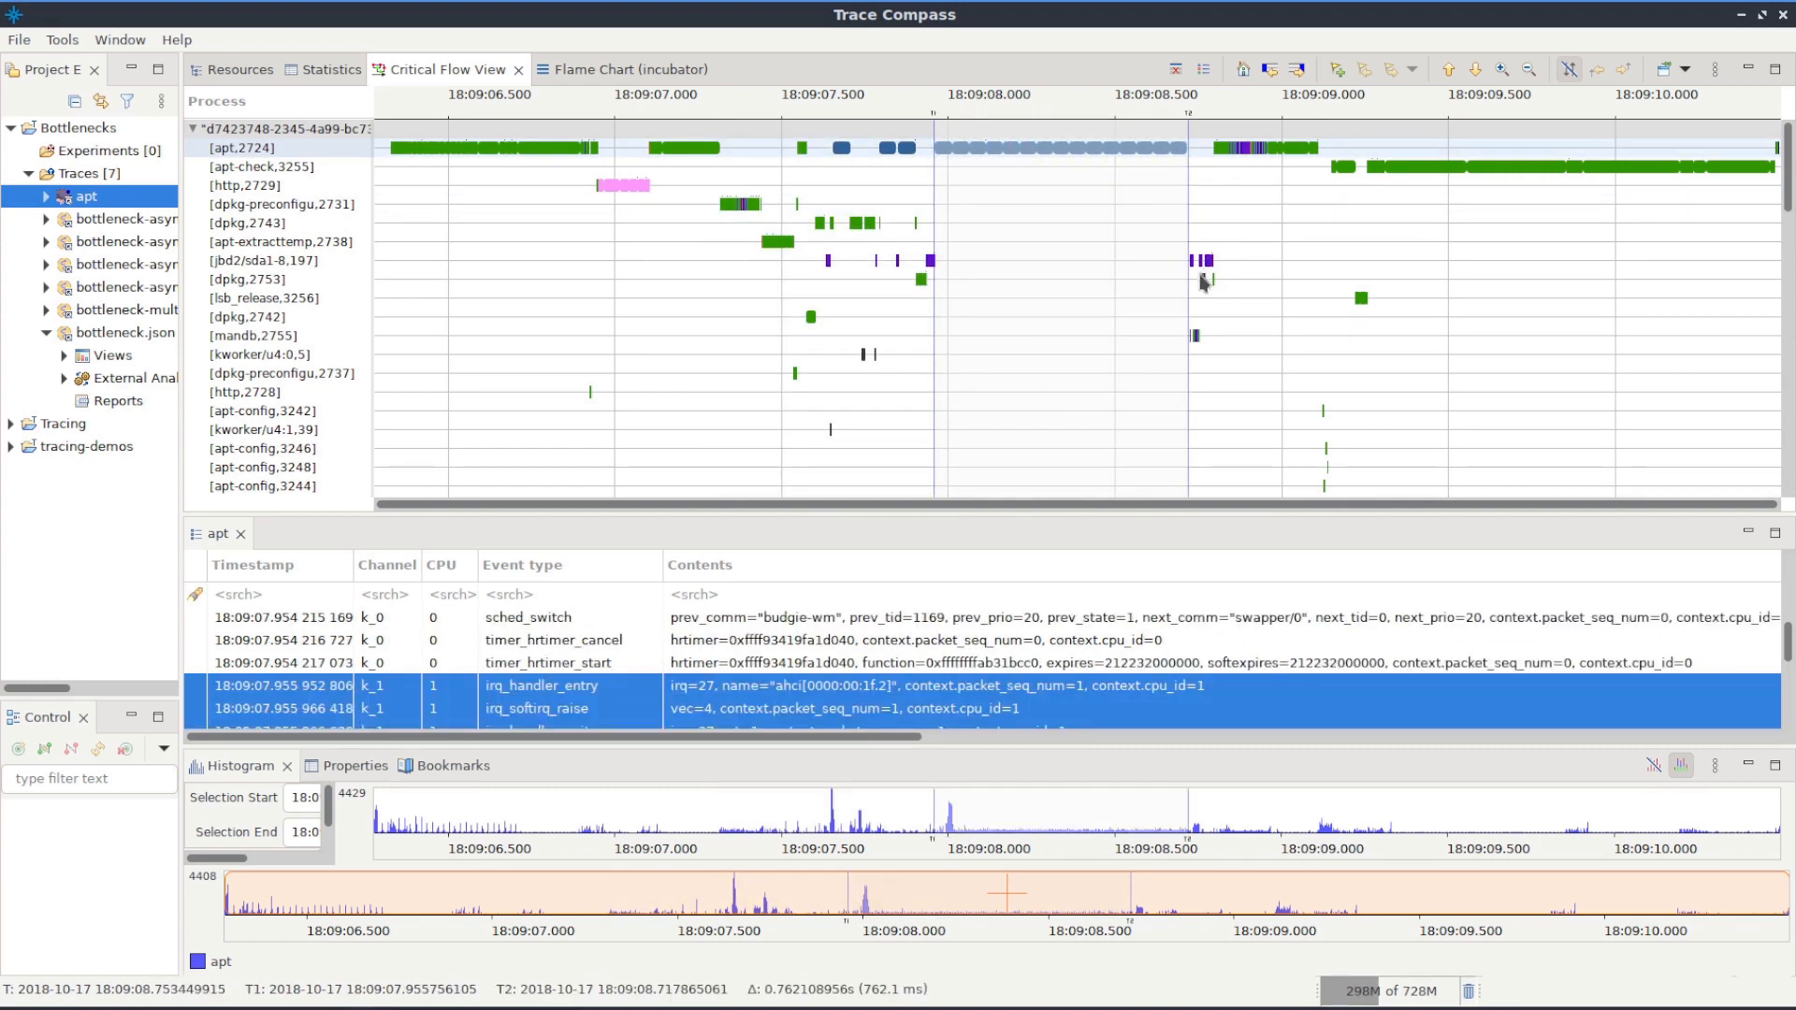
pyautogui.moveTo(1189, 264); pyautogui.dragTo(1269, 248)
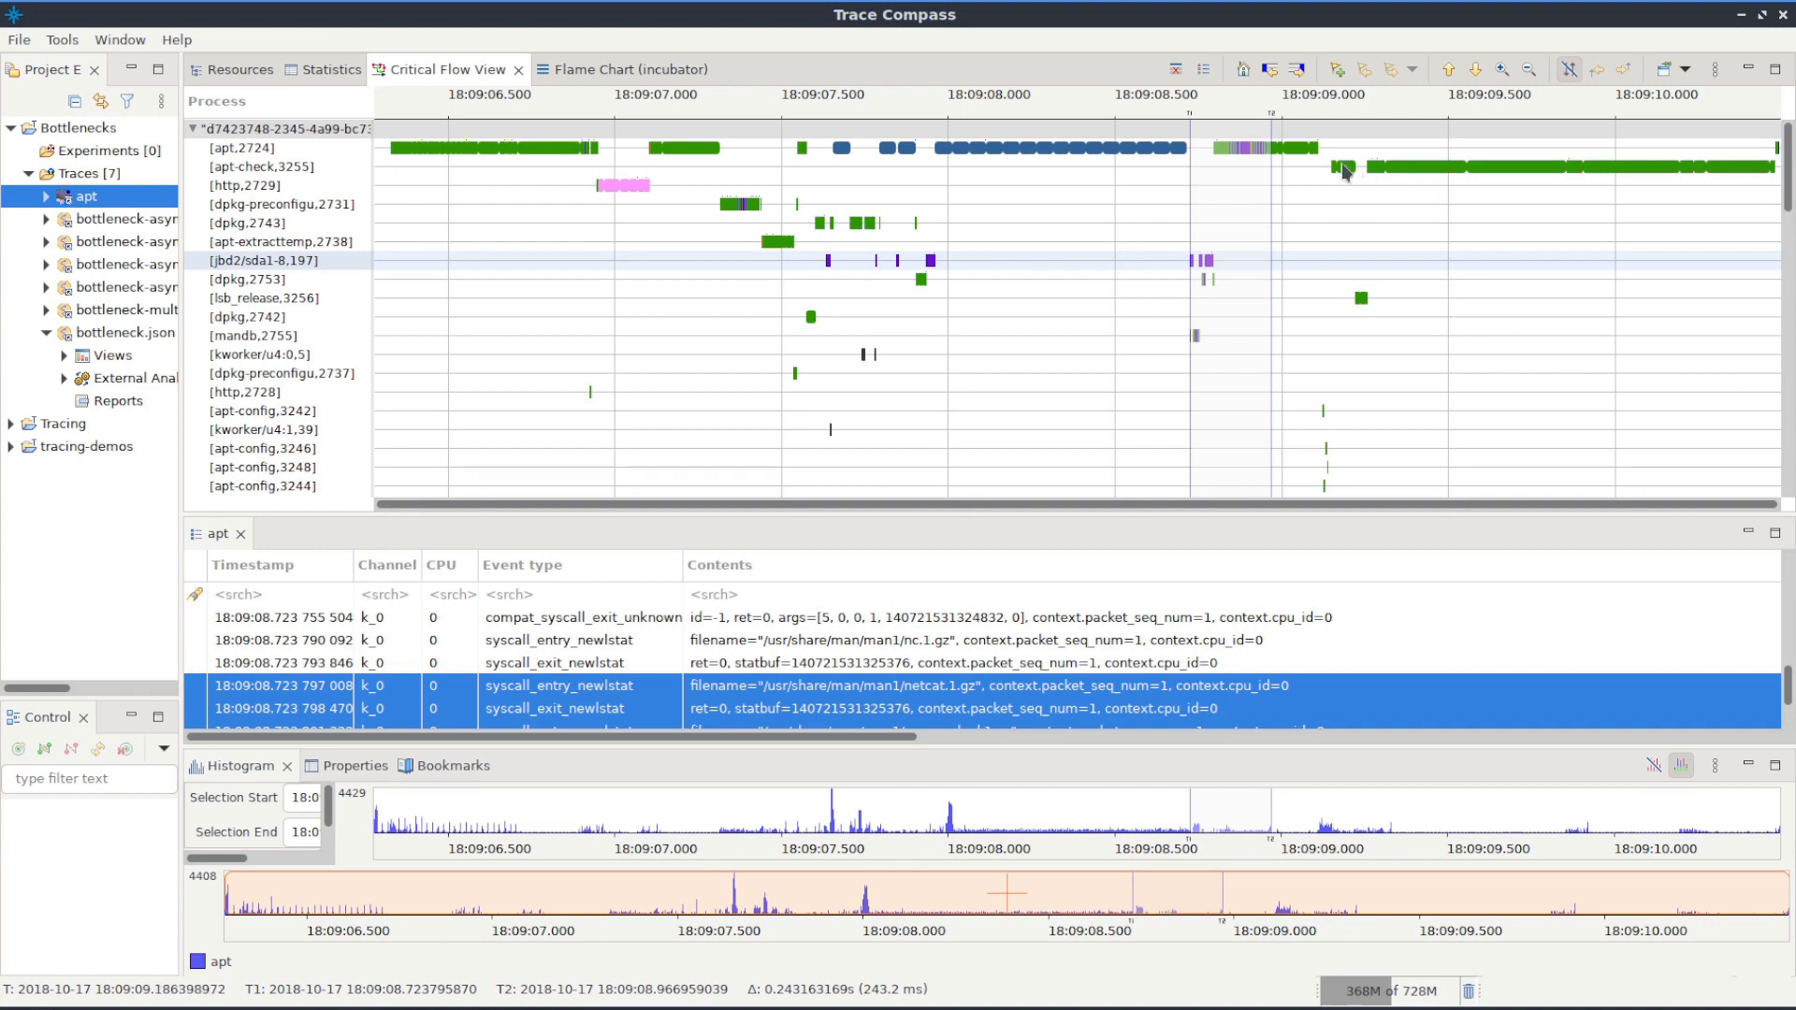
pyautogui.click(1410, 166)
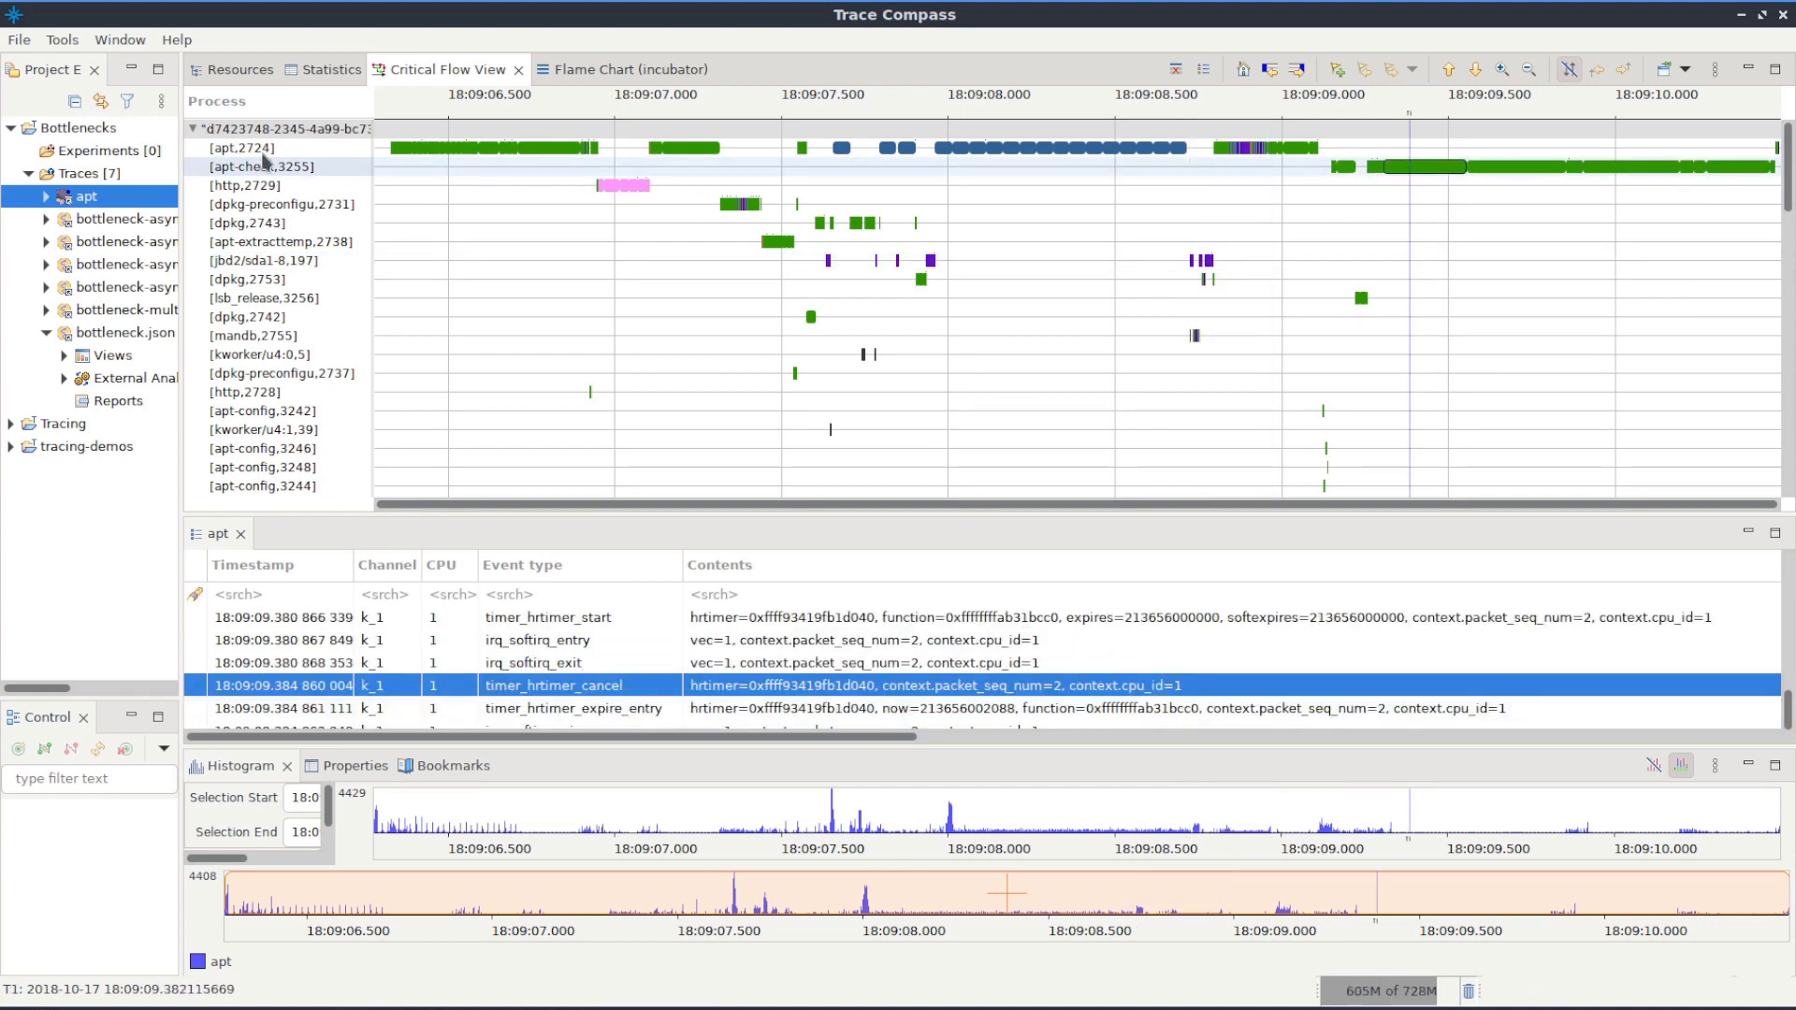
# Open the apt trace's critical path Weighted Tree Viewer and dock it beside the Flame Chart
pyautogui.click(46, 197)
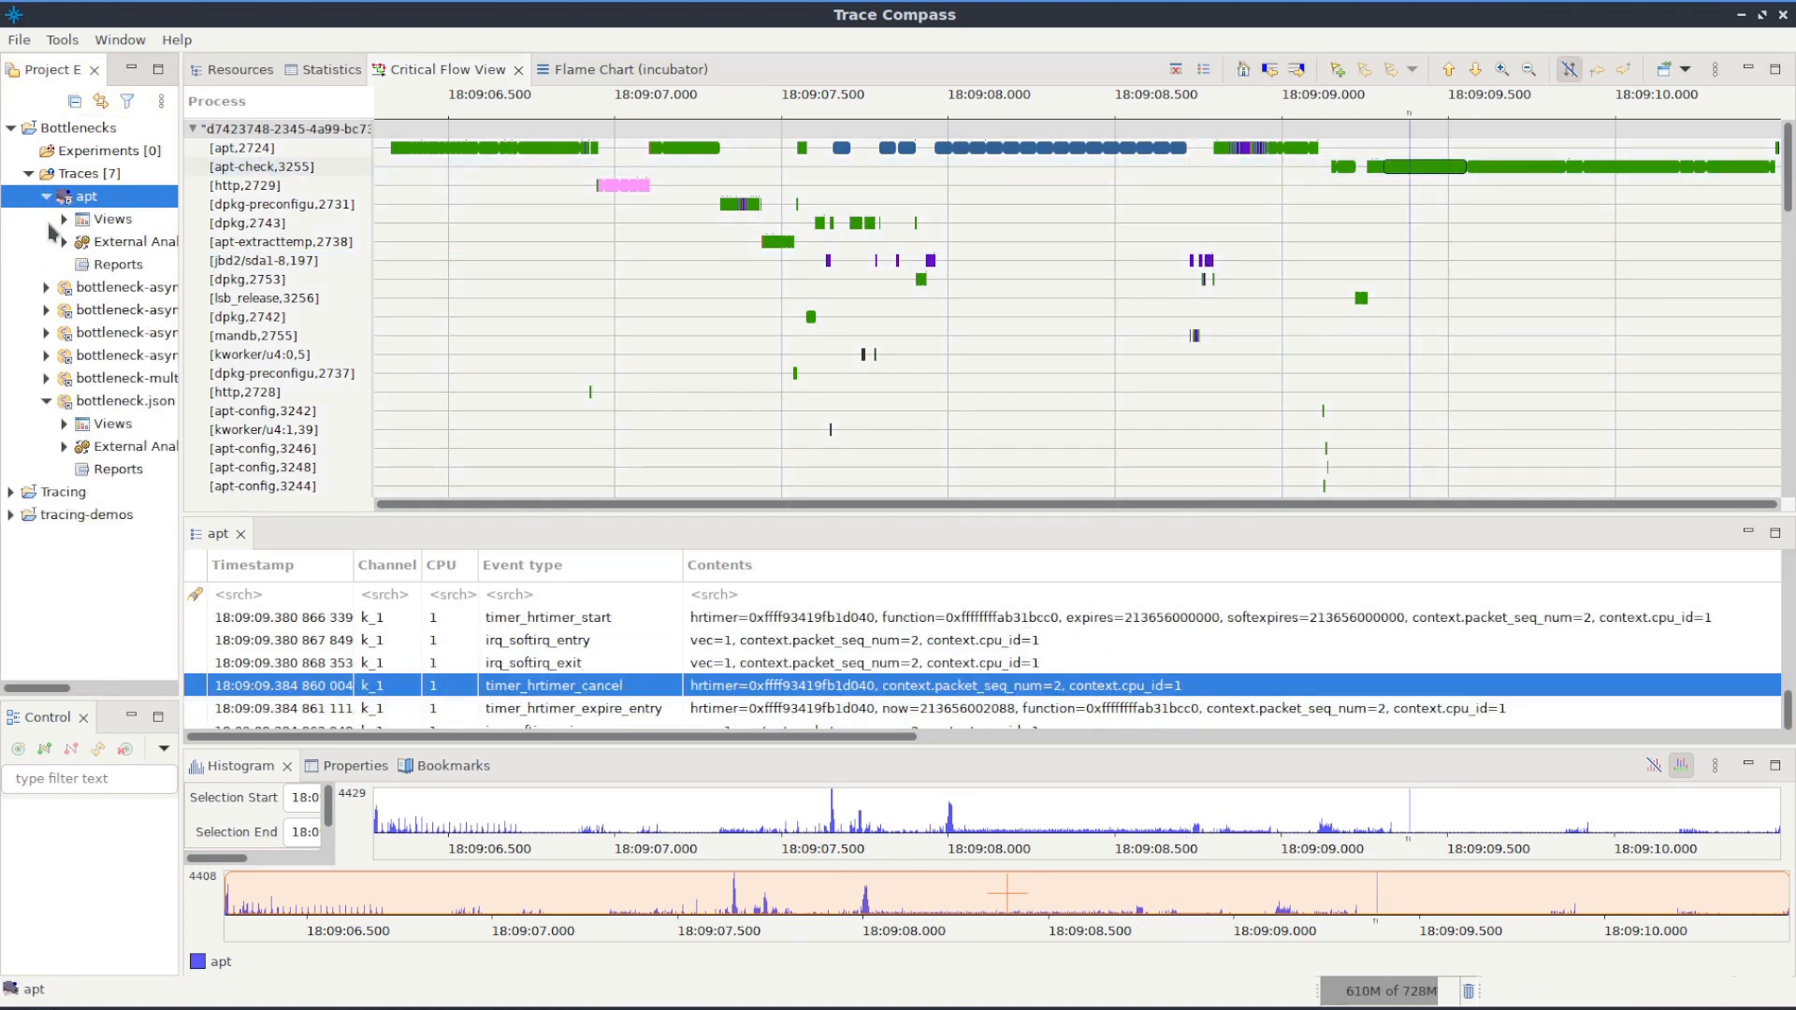
pyautogui.click(63, 219)
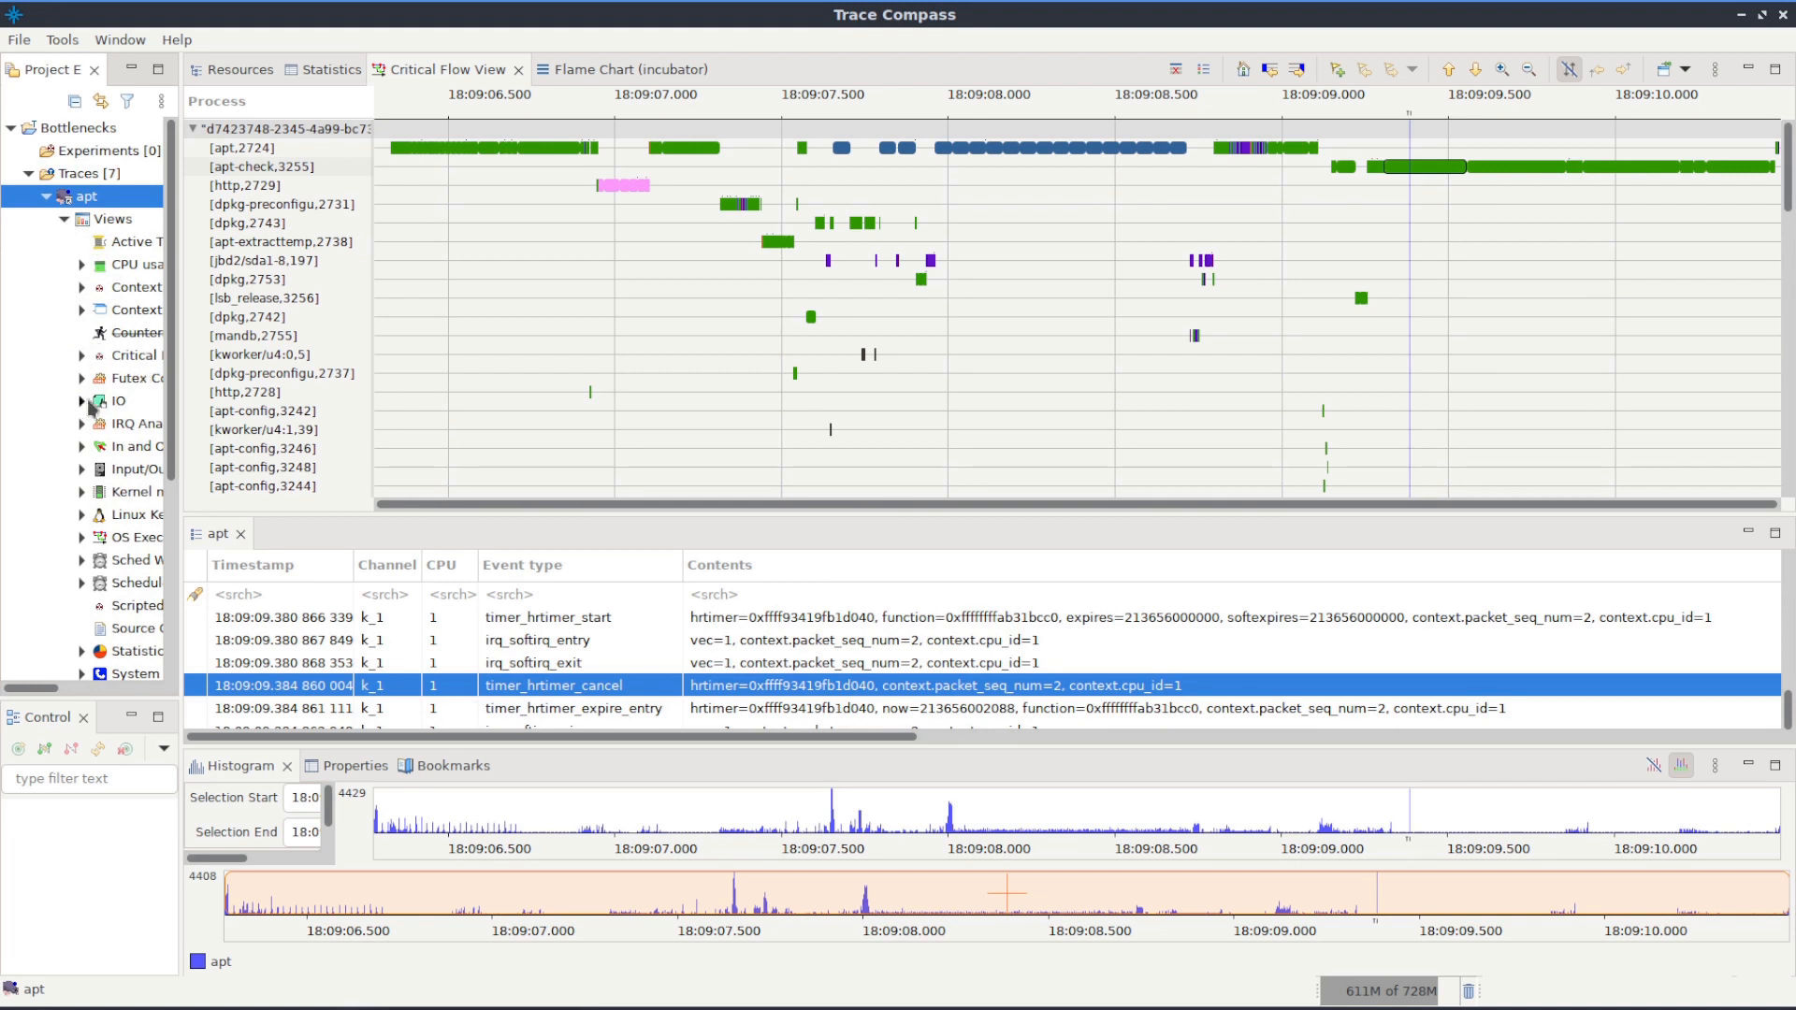
pyautogui.click(82, 356)
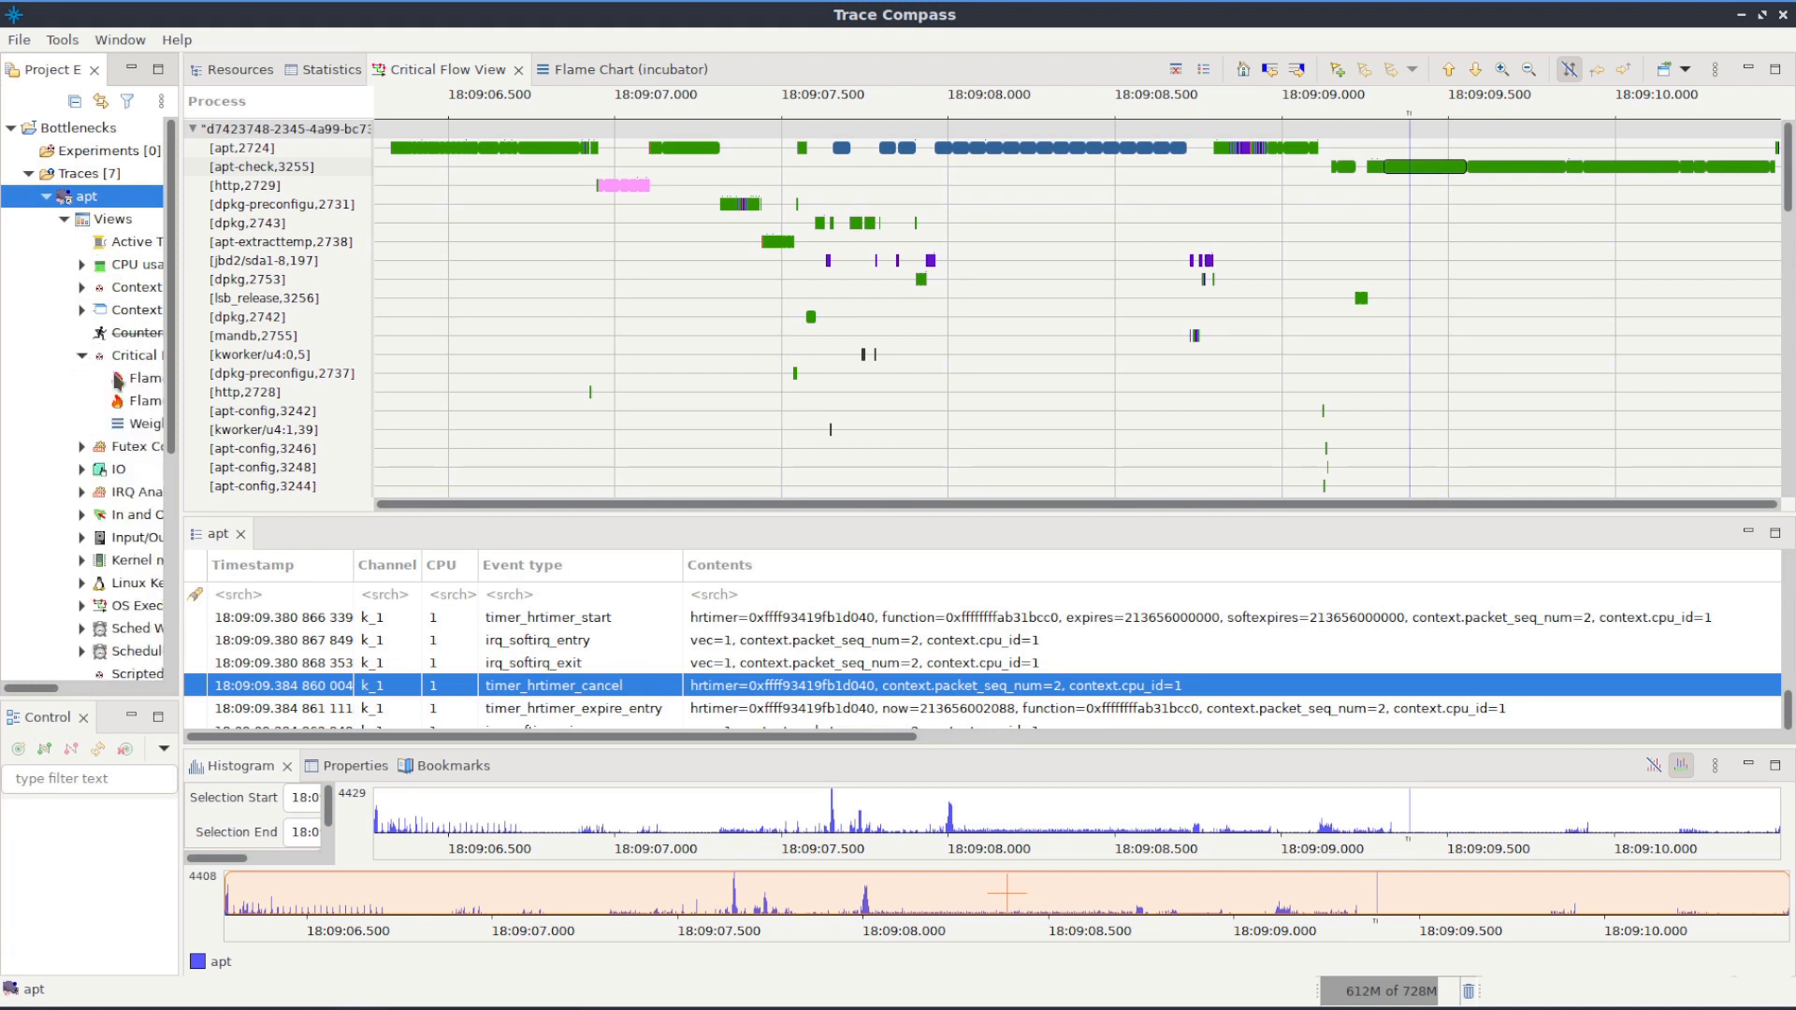
pyautogui.doubleClick(145, 423)
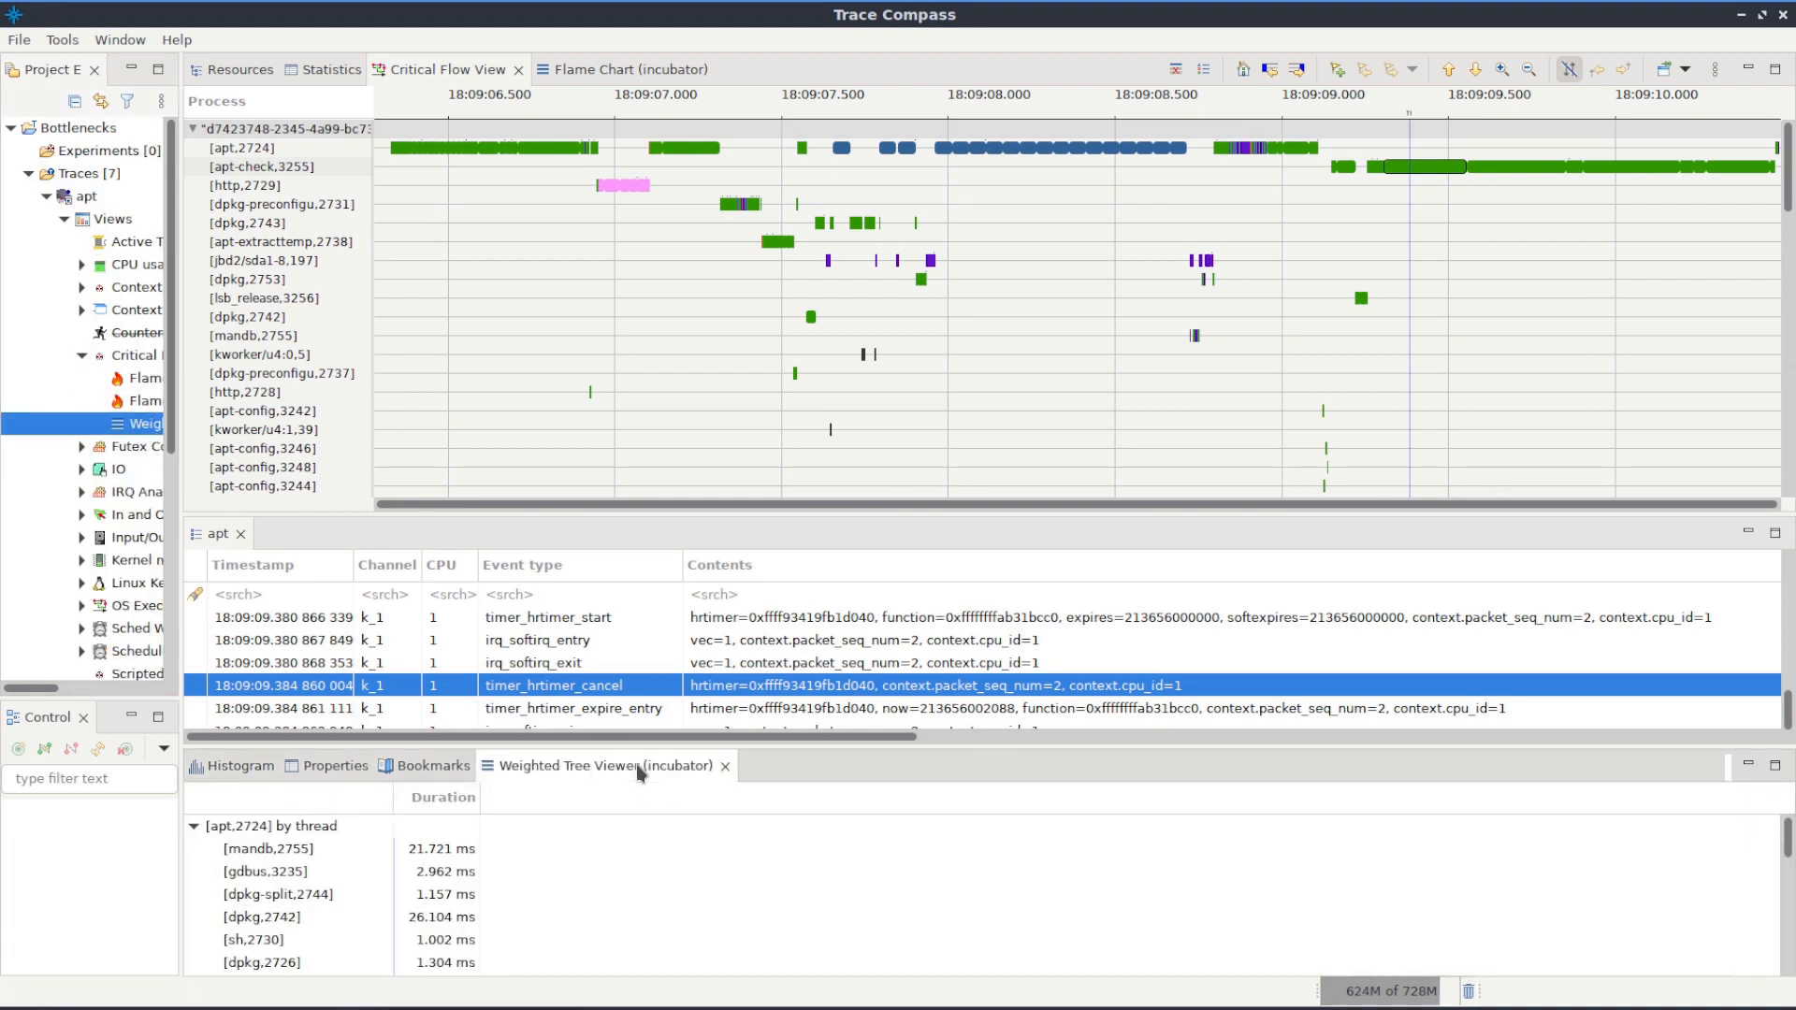
pyautogui.moveTo(595, 765); pyautogui.dragTo(725, 85)
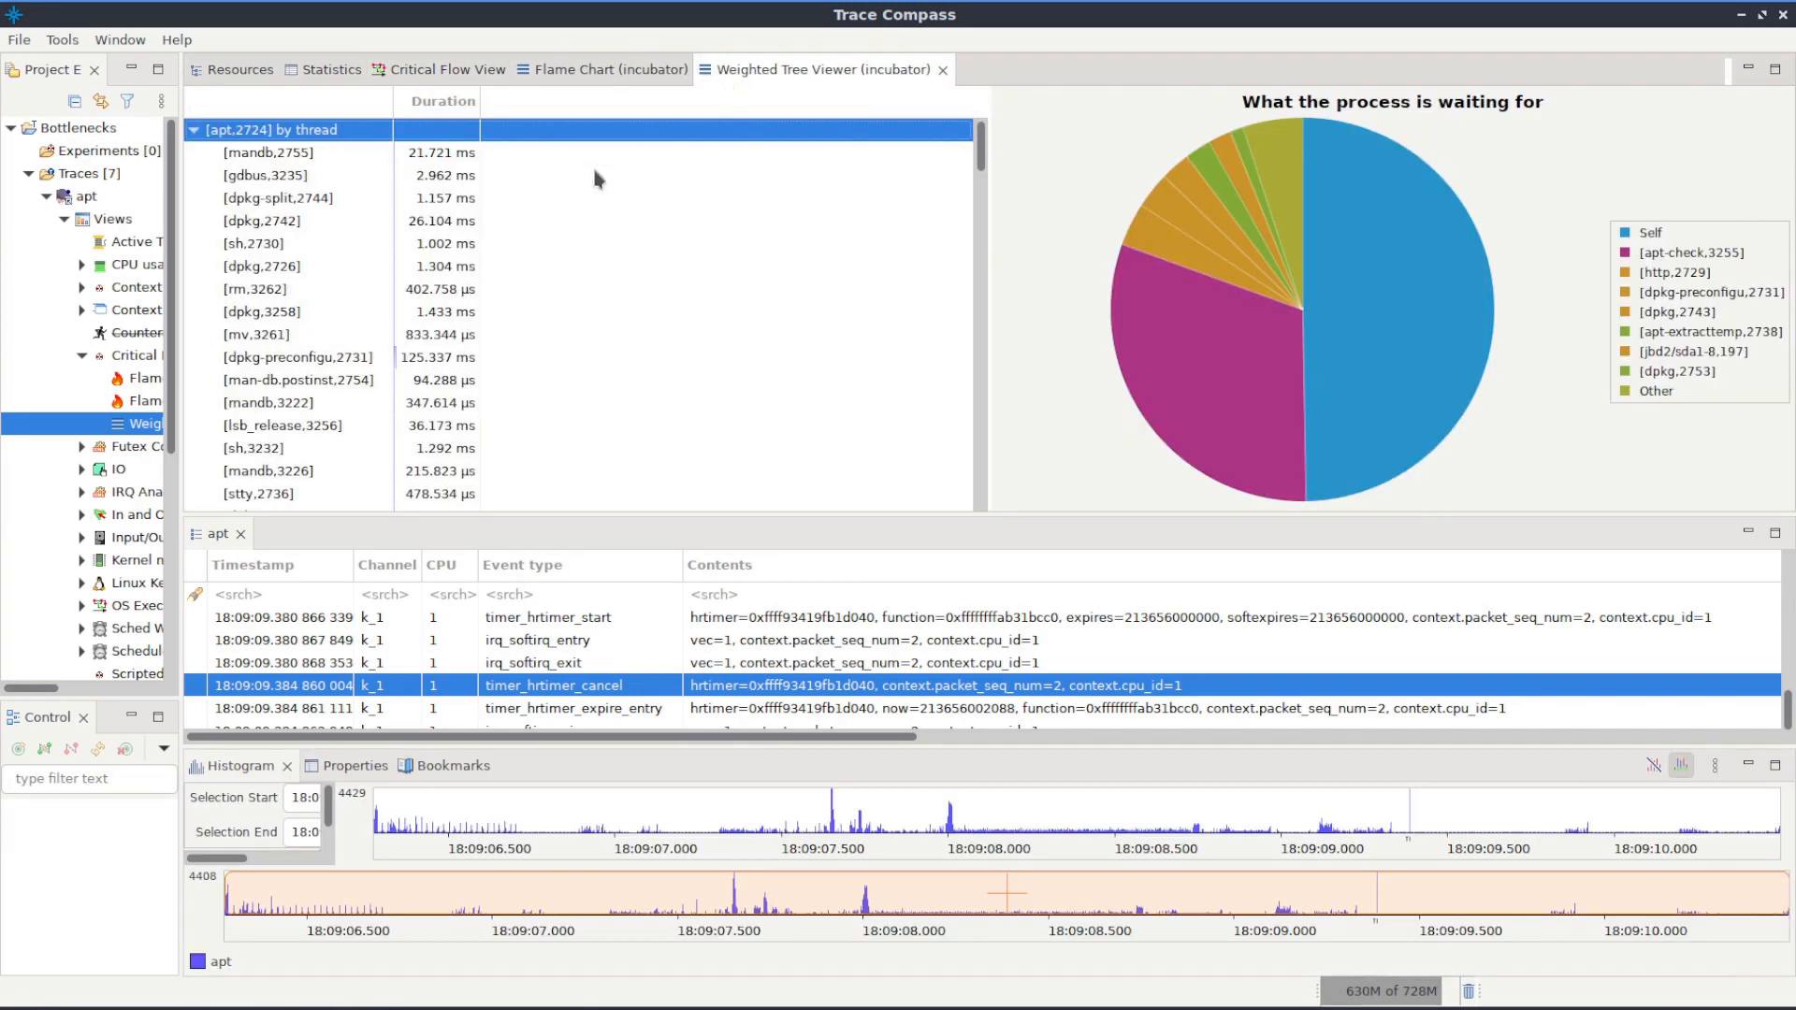
# Examine the [apt,2724] wait-time pie chart by status and by process name, with the by-thread group collapsed
pyautogui.click(195, 130)
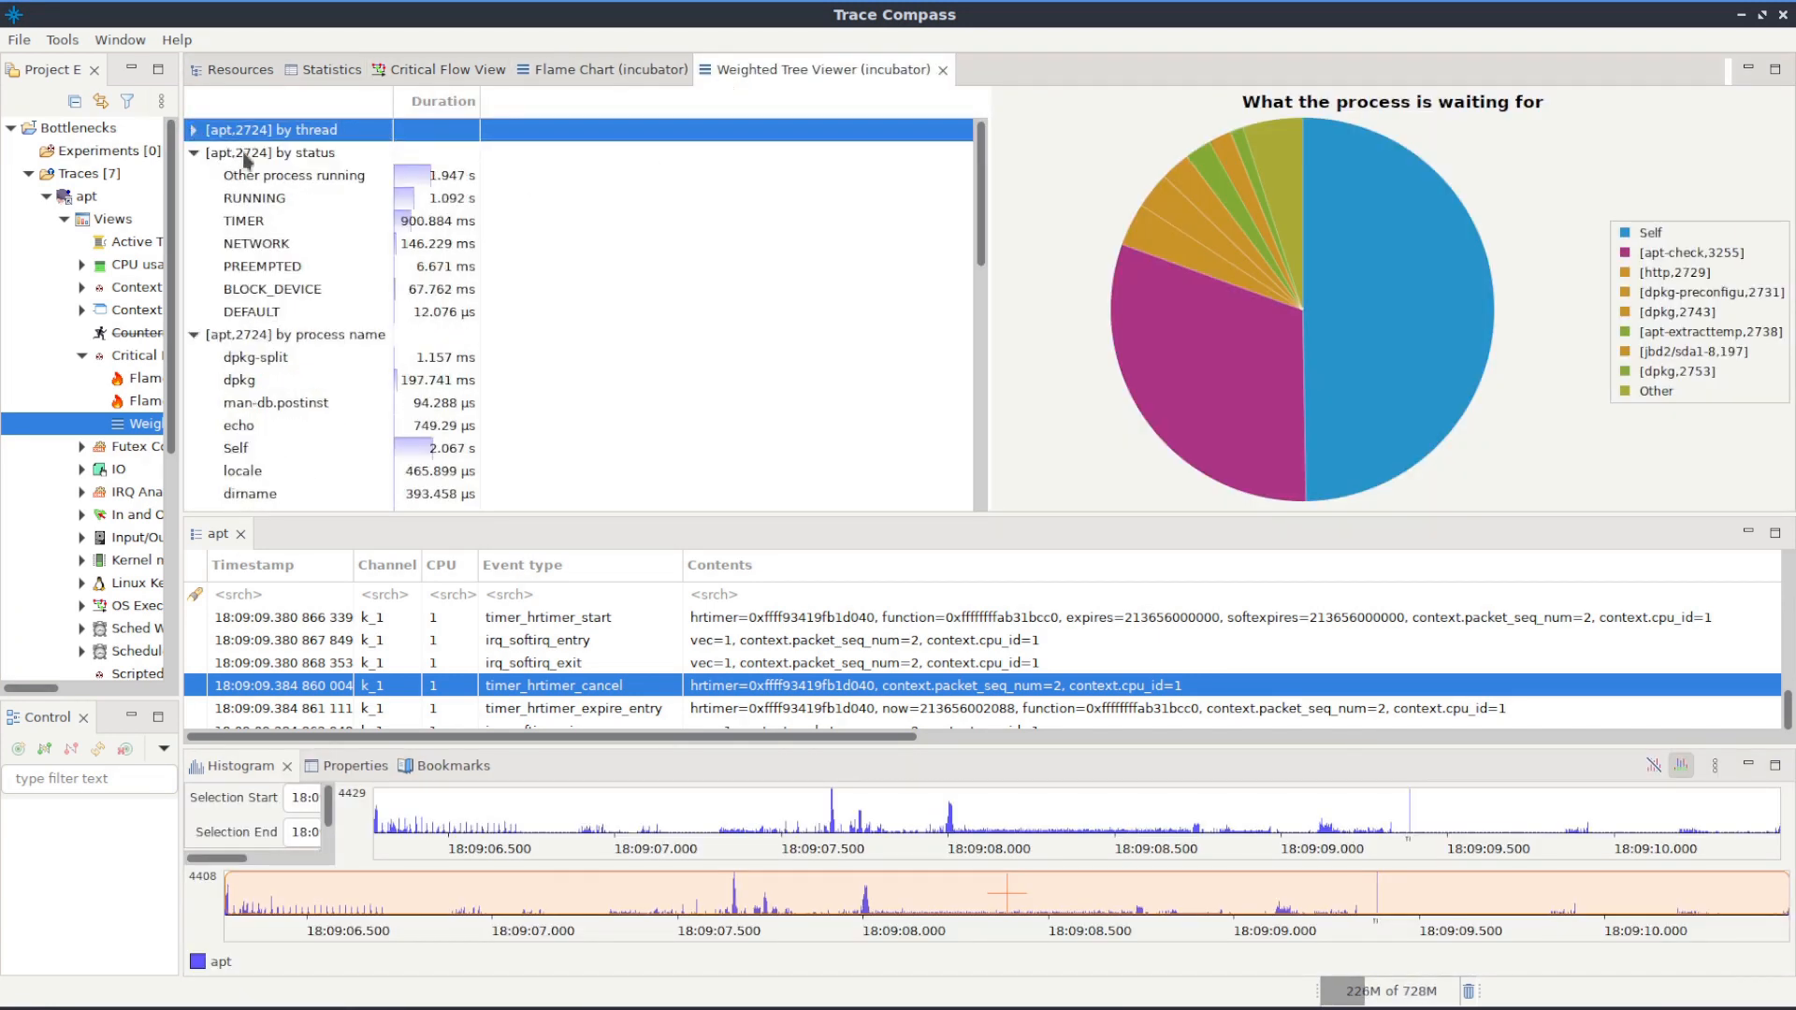
pyautogui.click(285, 155)
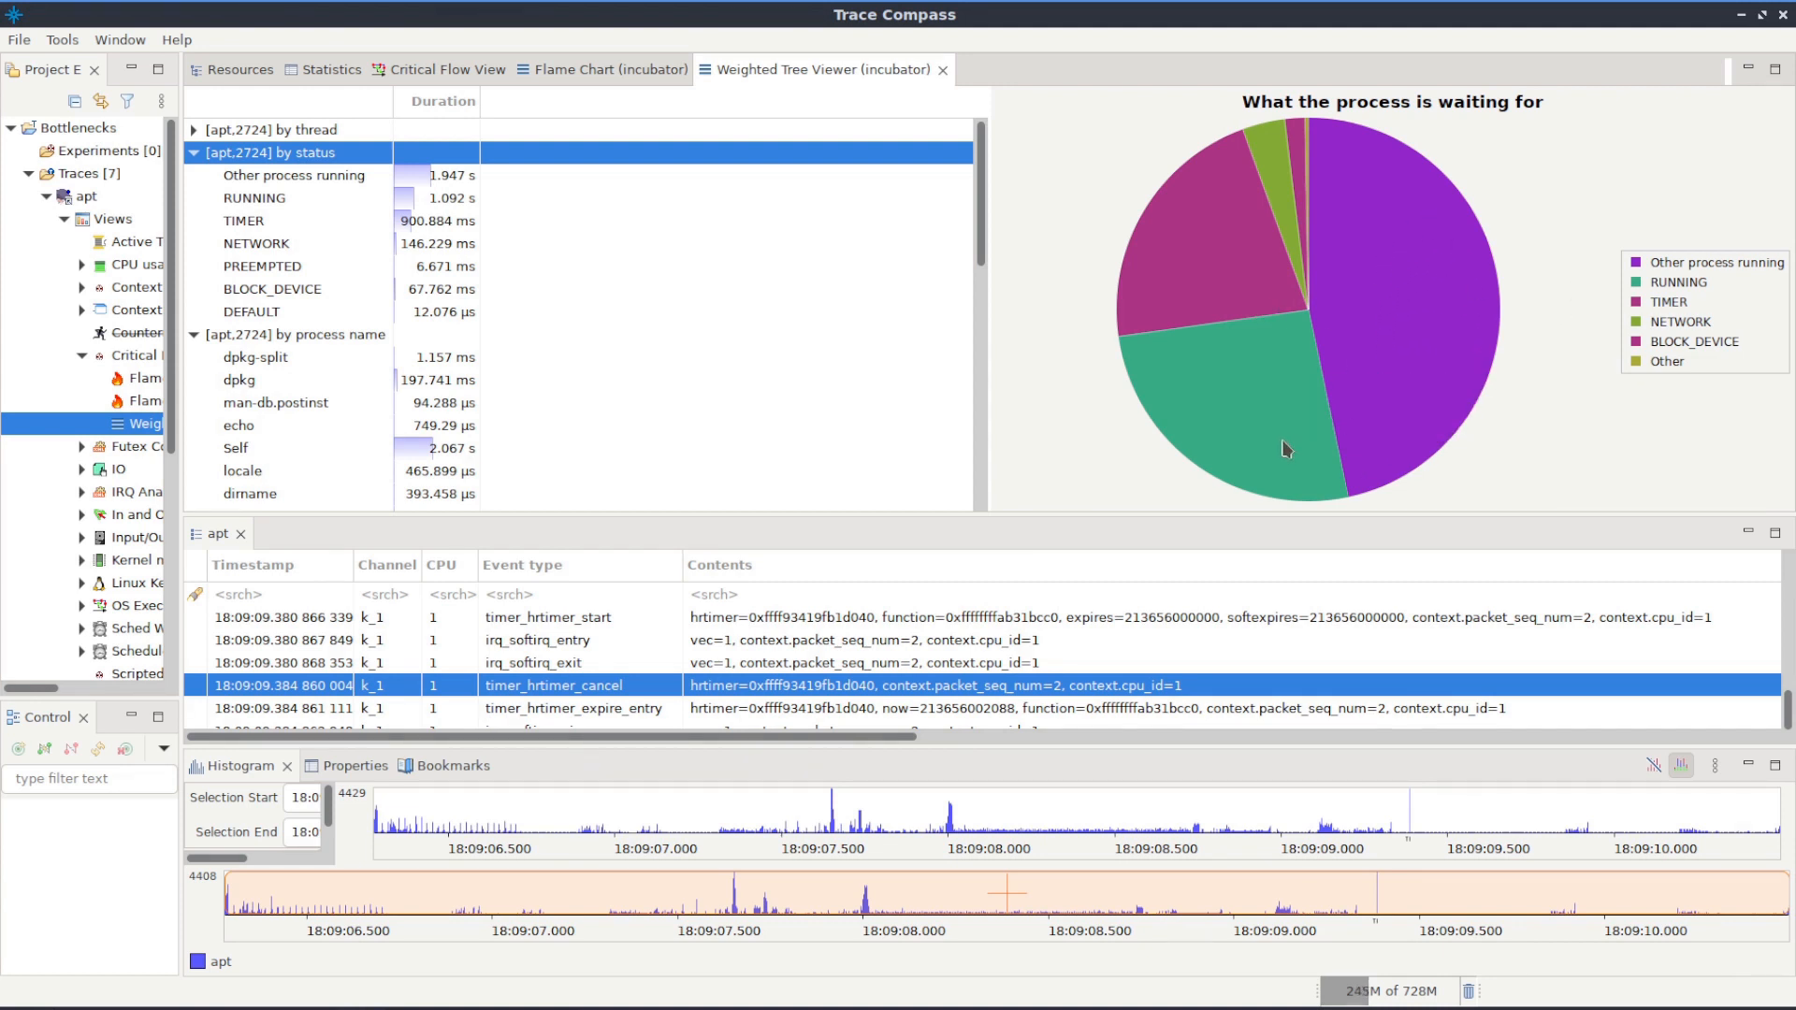
pyautogui.moveTo(1251, 442)
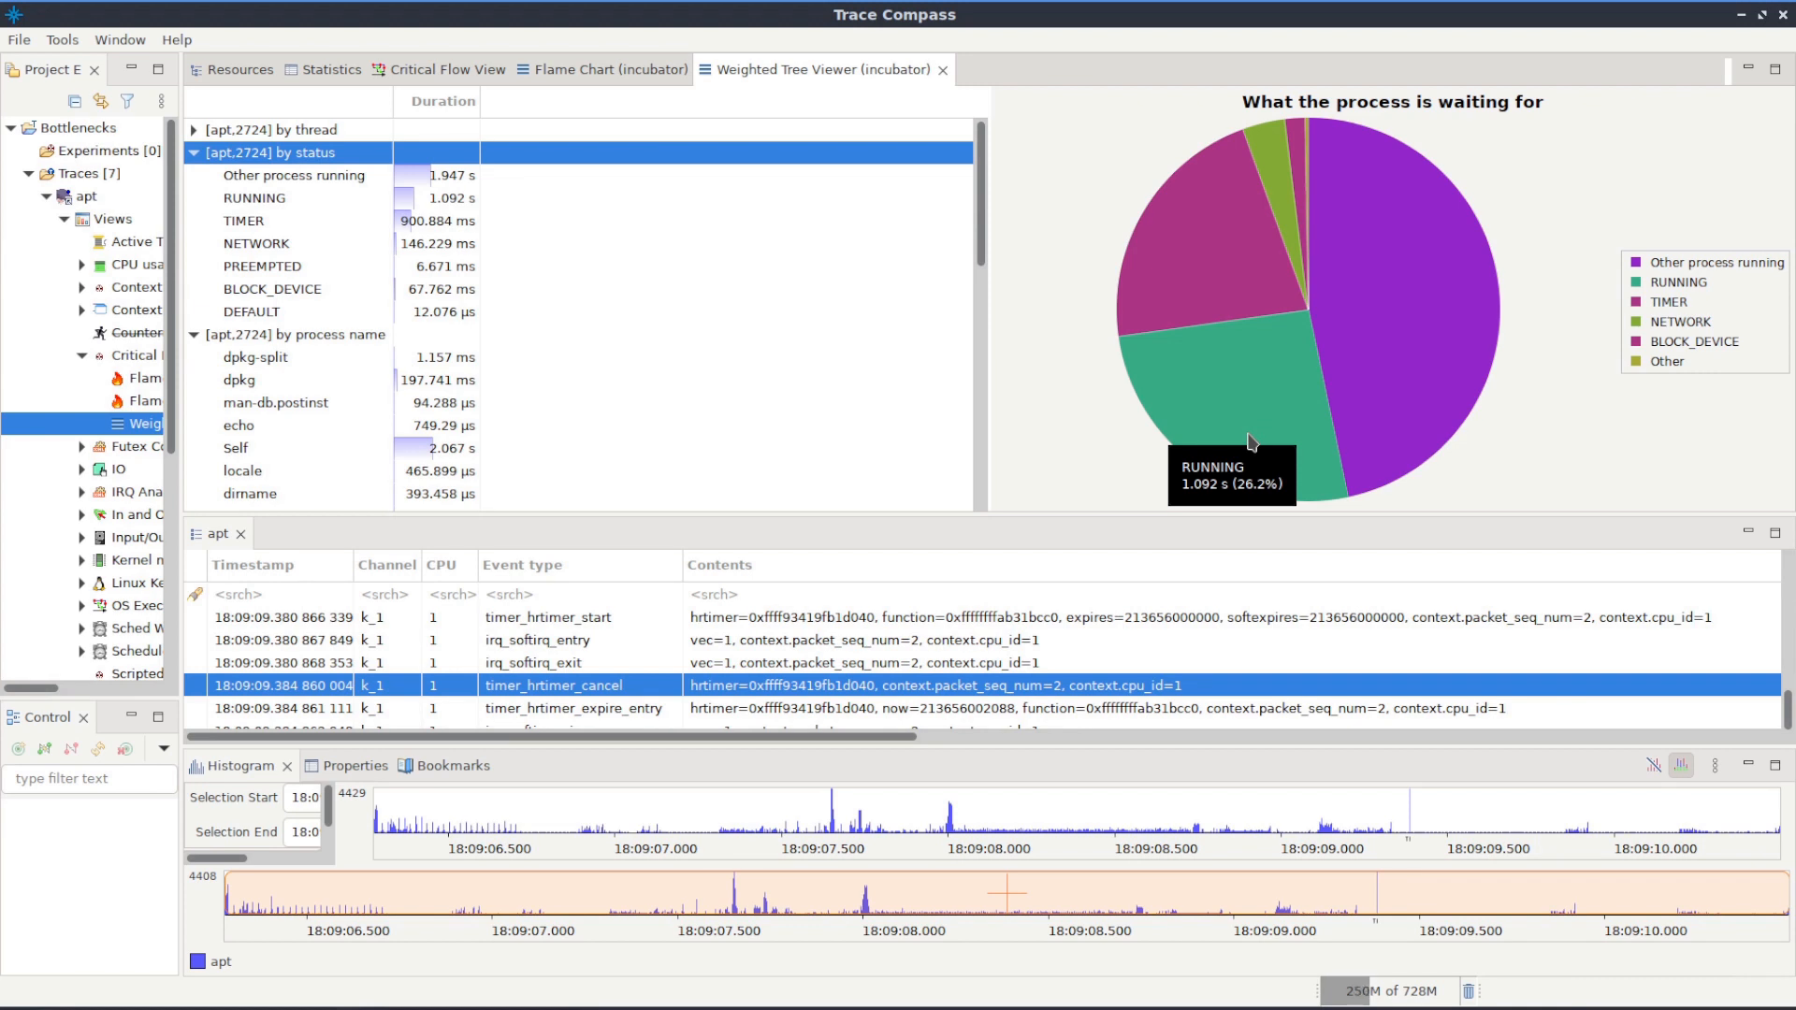
pyautogui.moveTo(1223, 258)
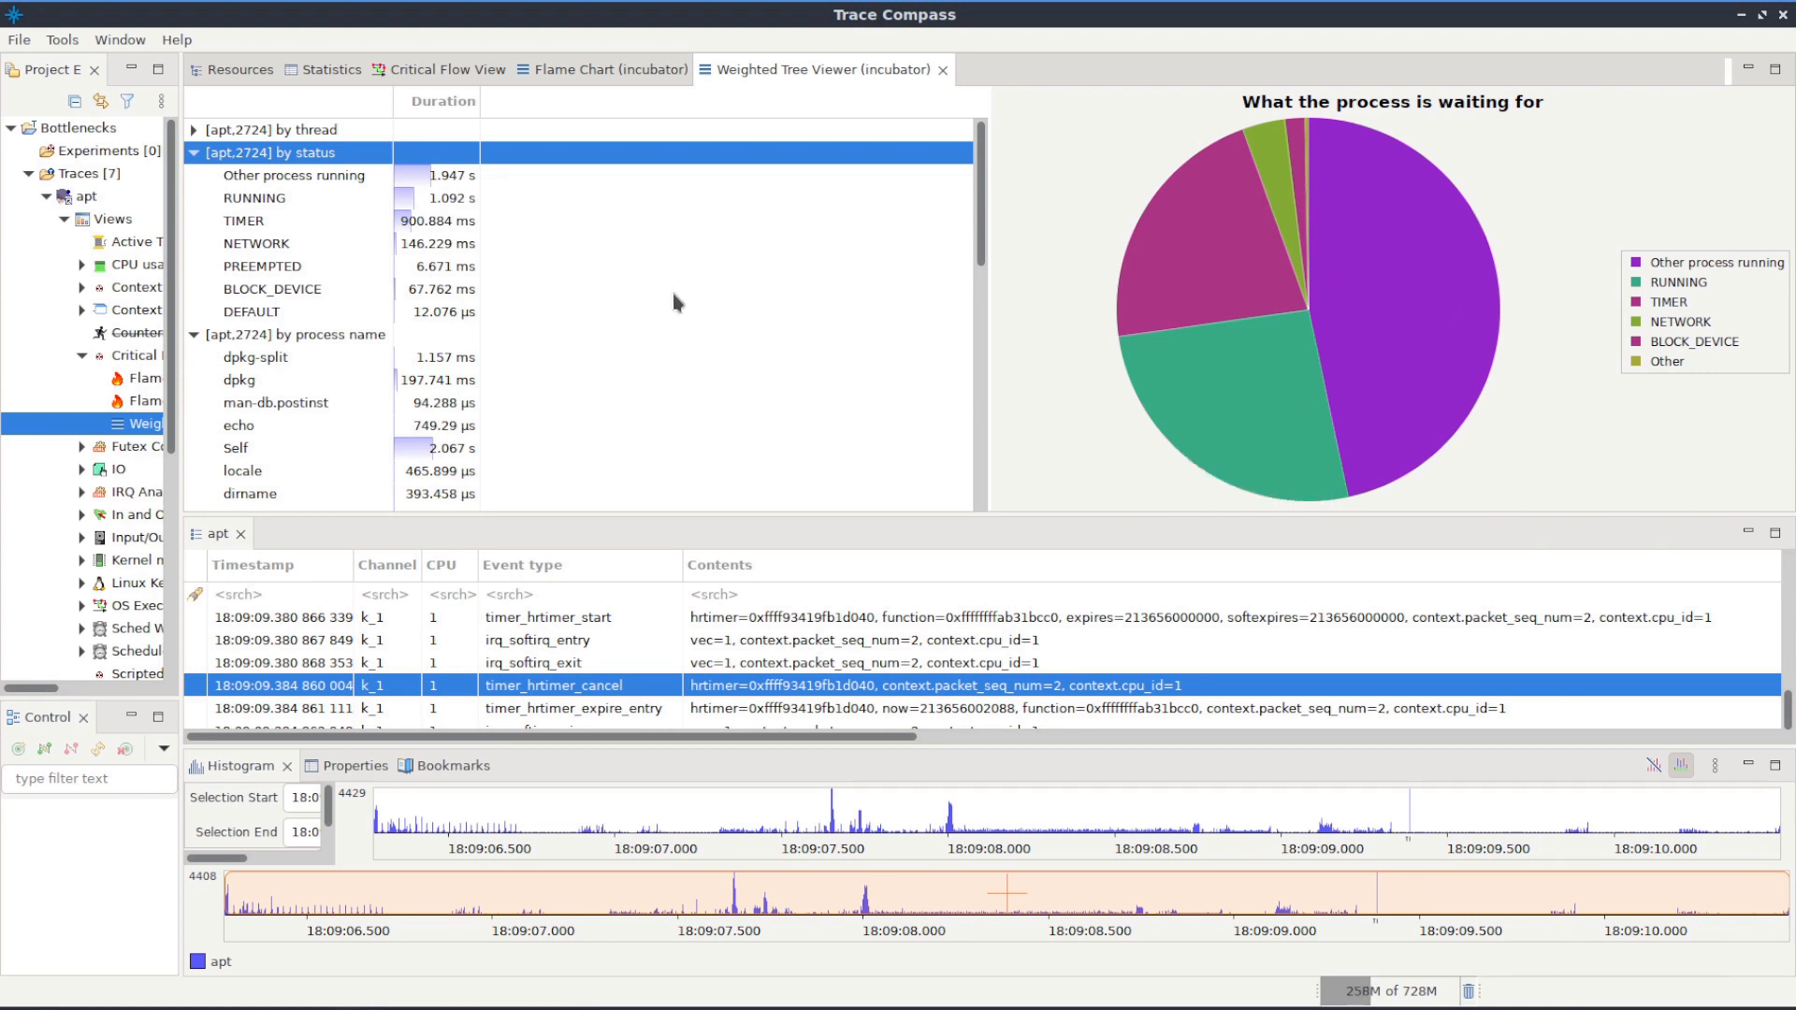
pyautogui.click(271, 335)
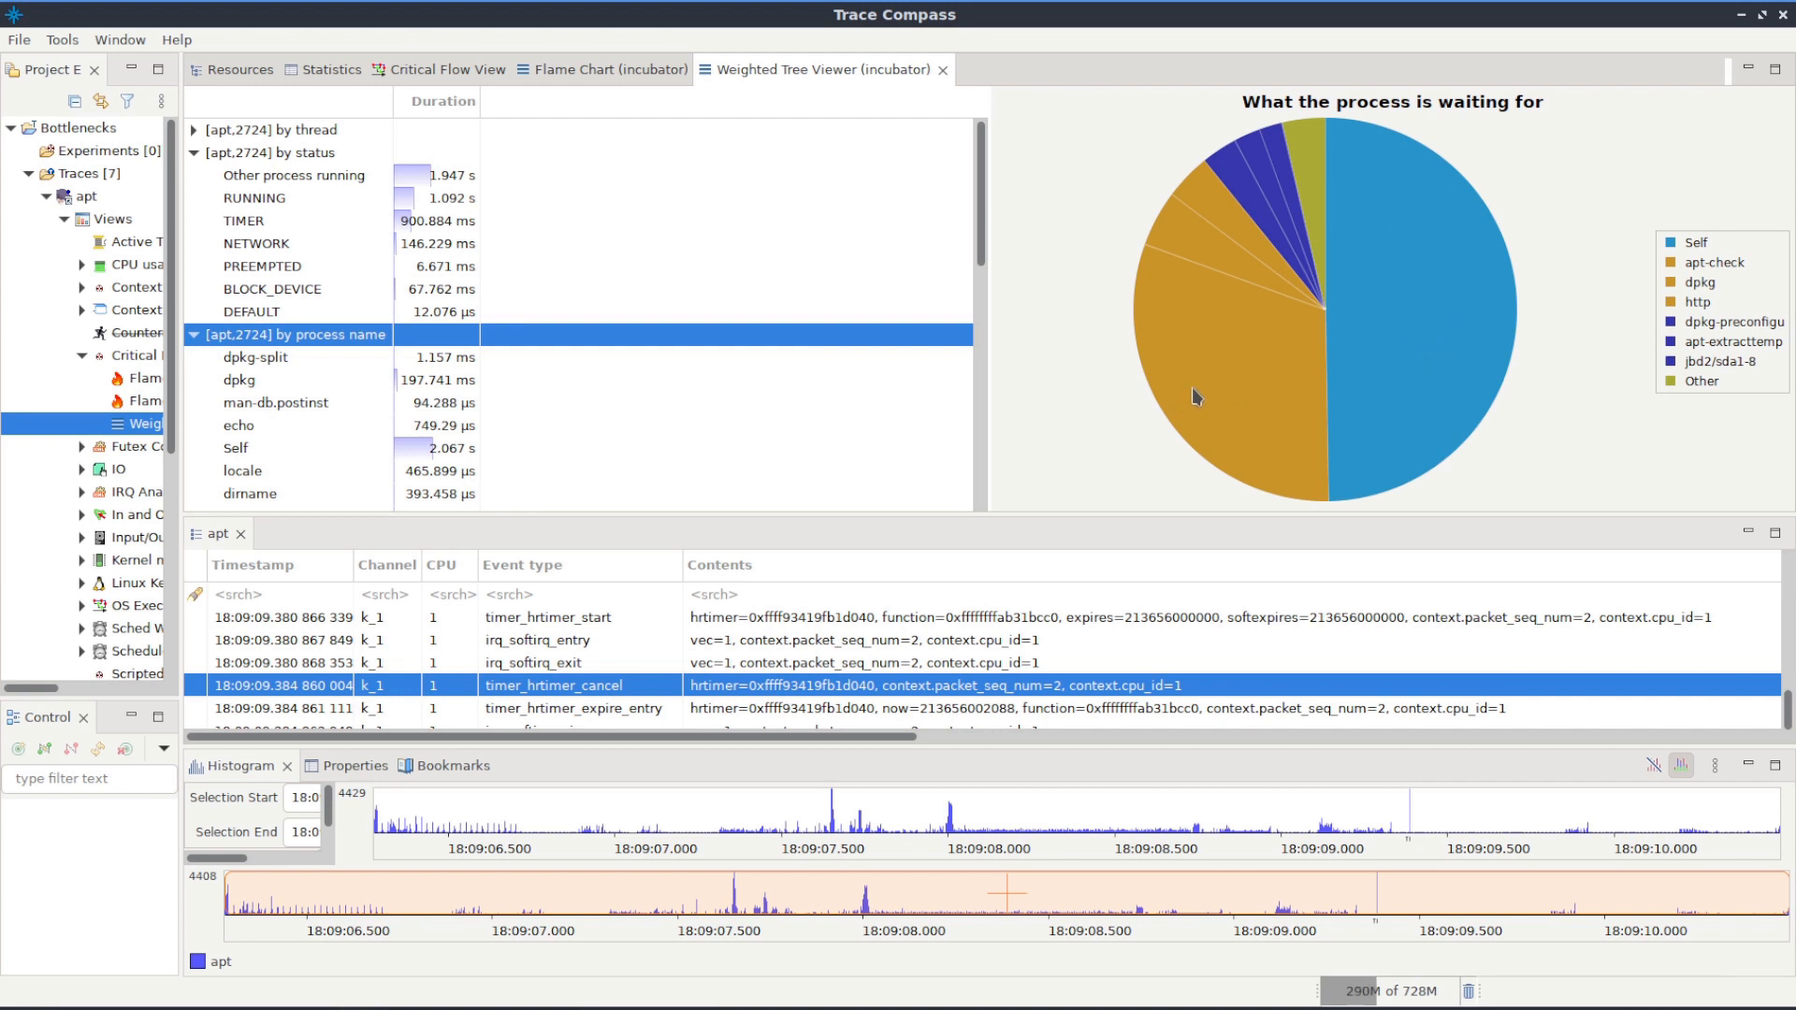
pyautogui.moveTo(1207, 390)
# Collapse the apt trace in the project tree and open bottleneck.json in the Flame Chart
pyautogui.click(47, 197)
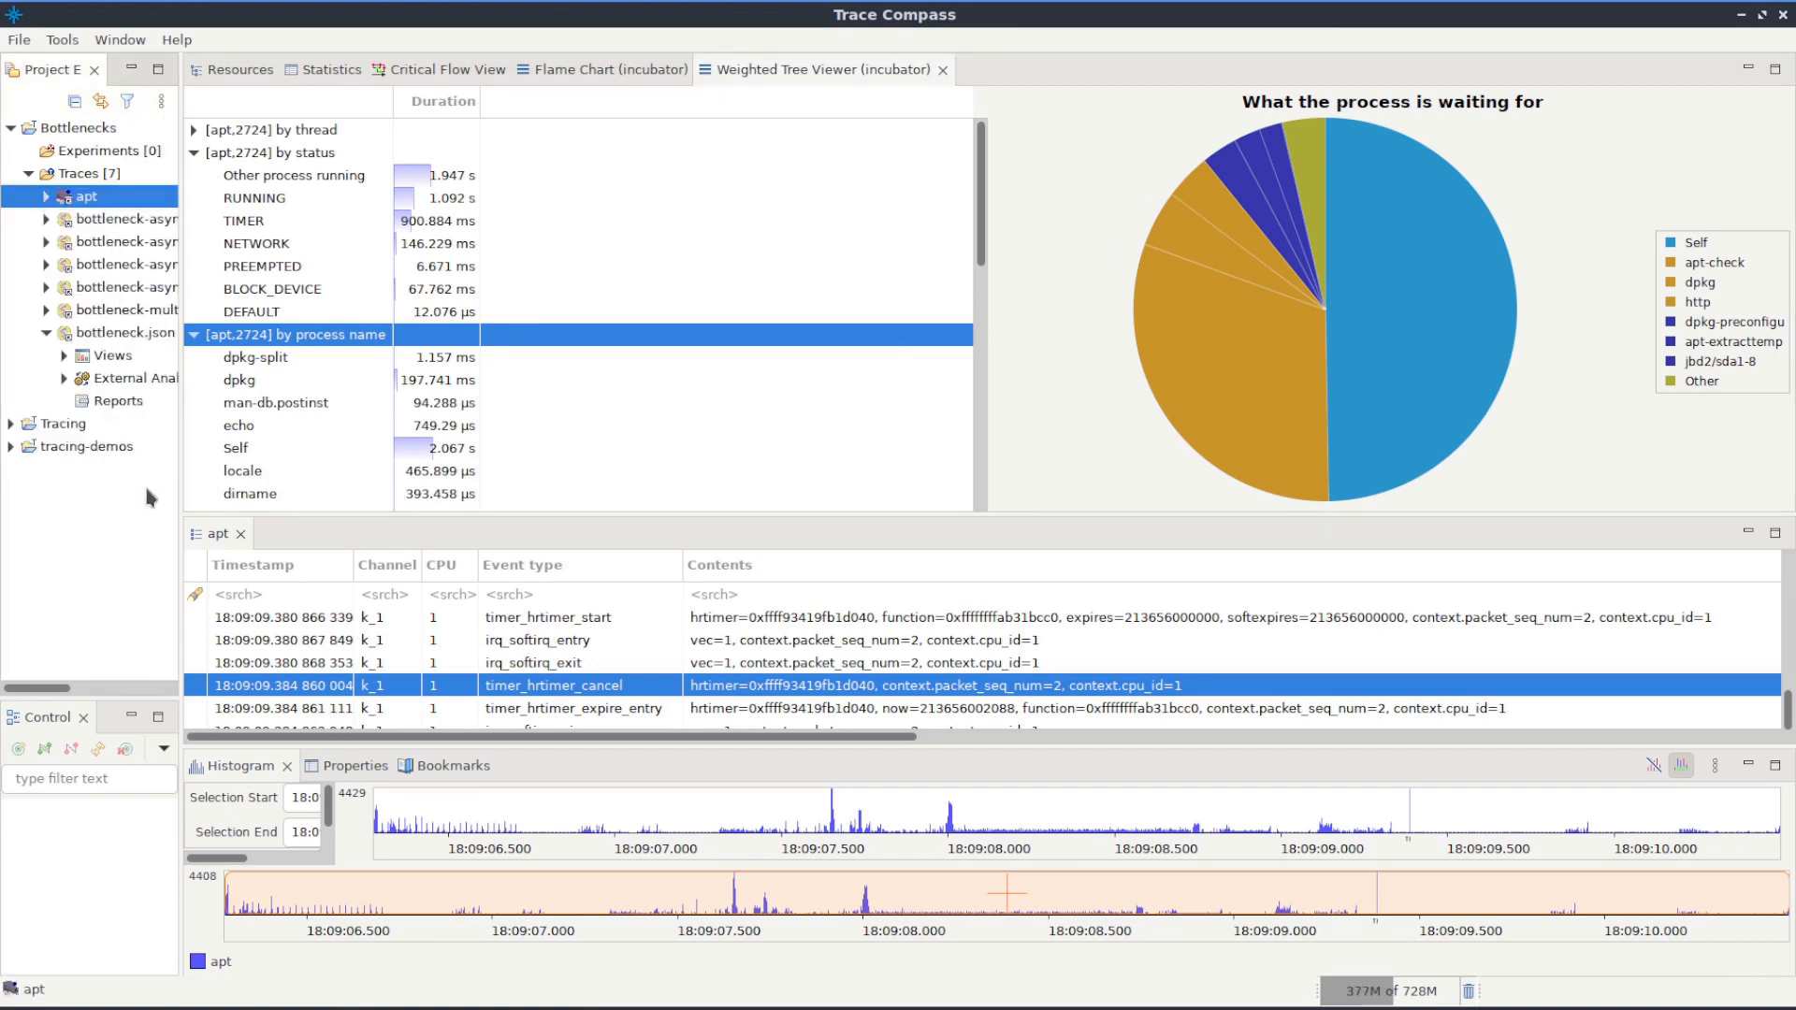
pyautogui.click(96, 332)
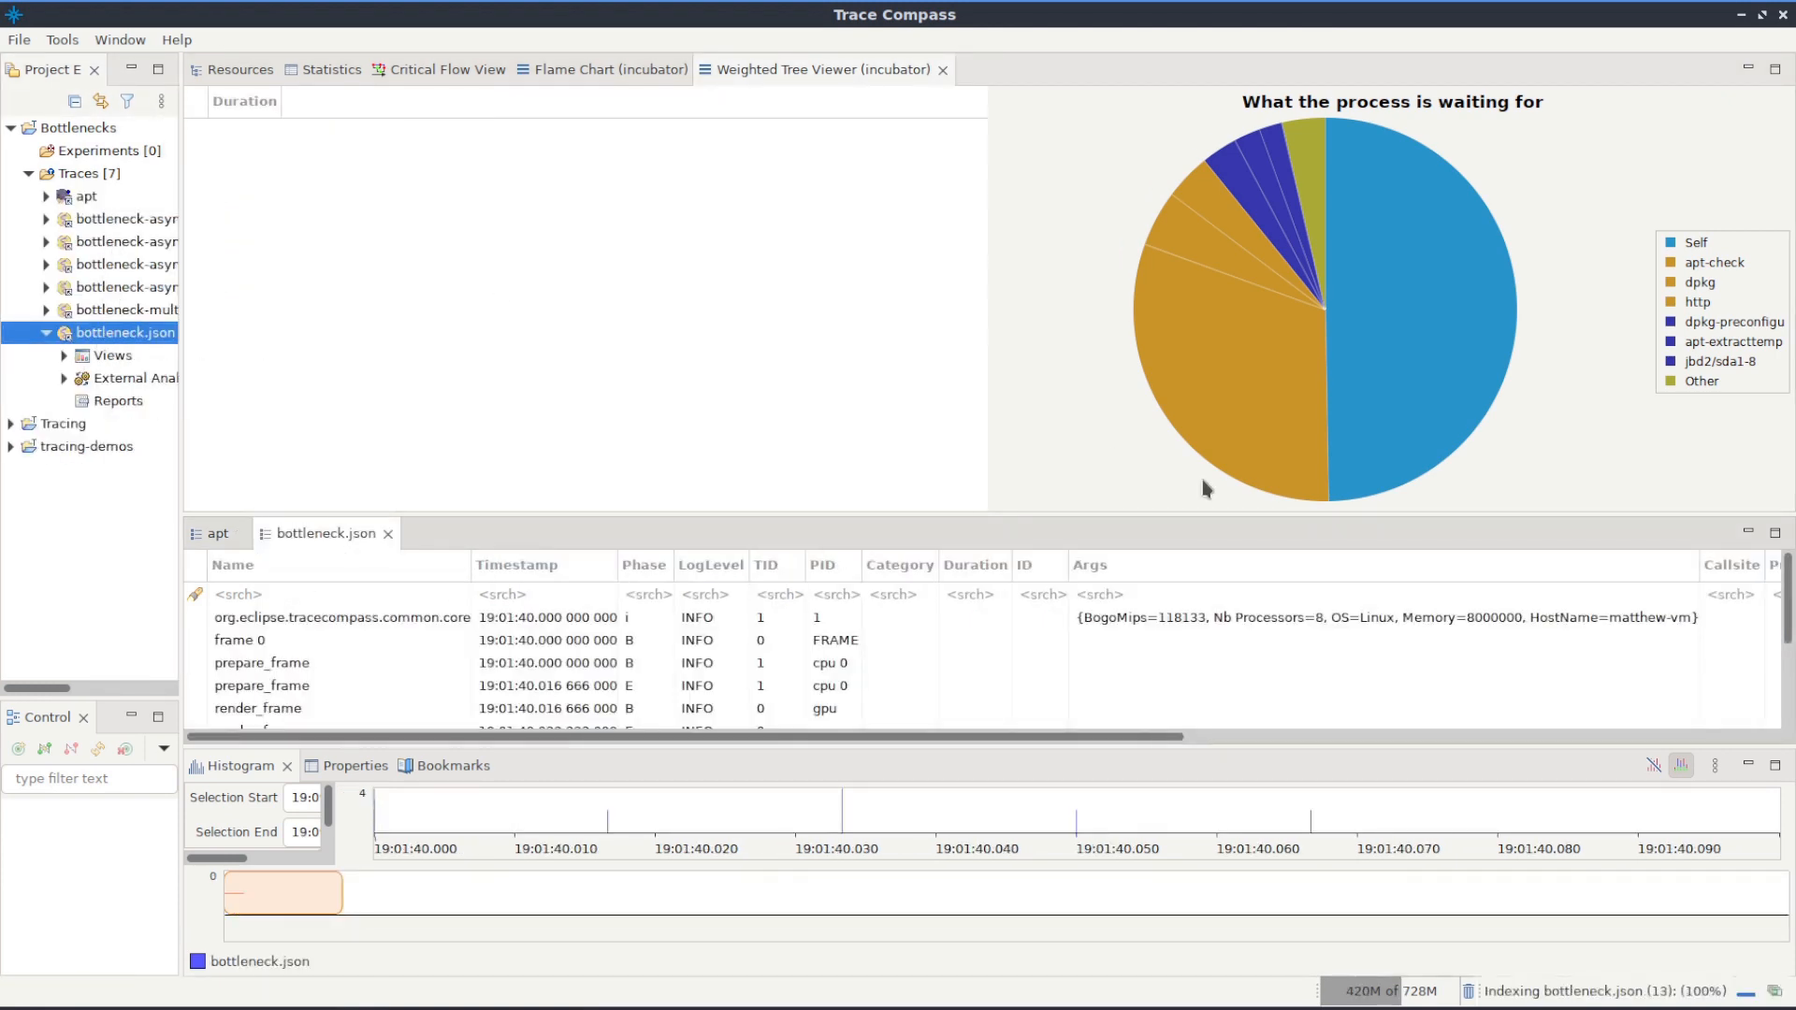
pyautogui.click(613, 68)
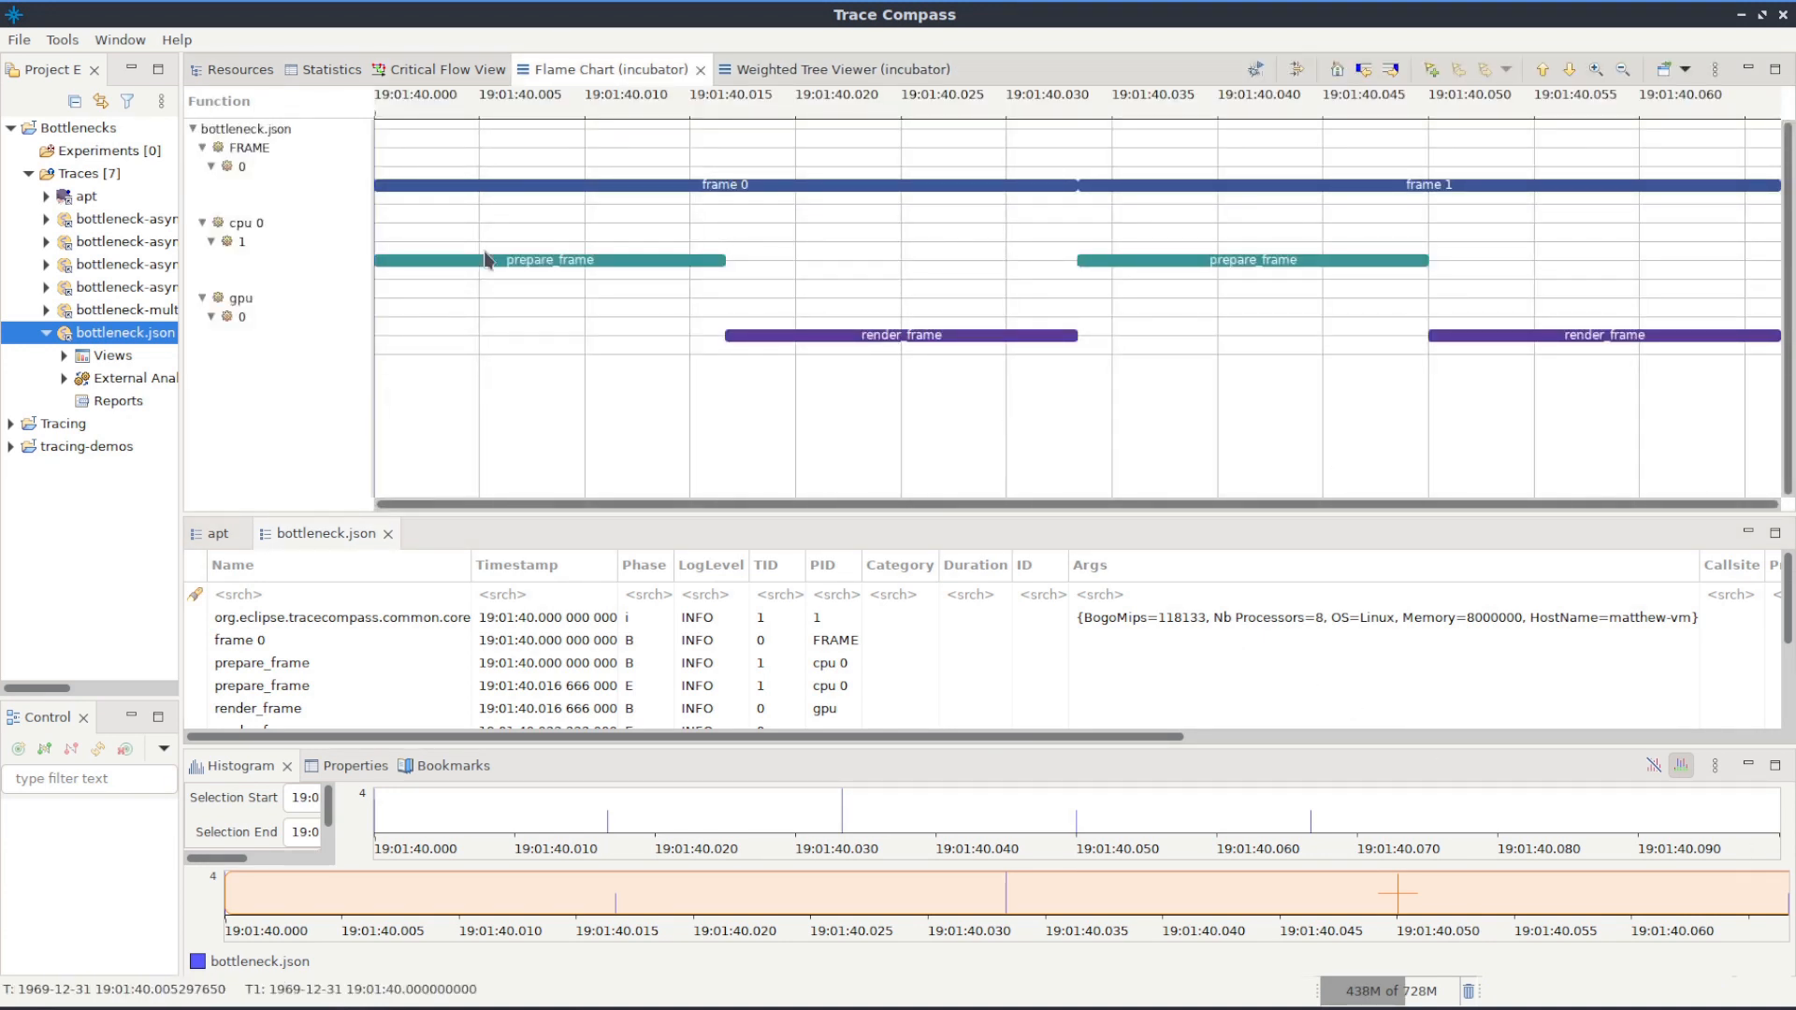
pyautogui.moveTo(489, 269)
pyautogui.moveTo(943, 344)
pyautogui.moveTo(971, 192)
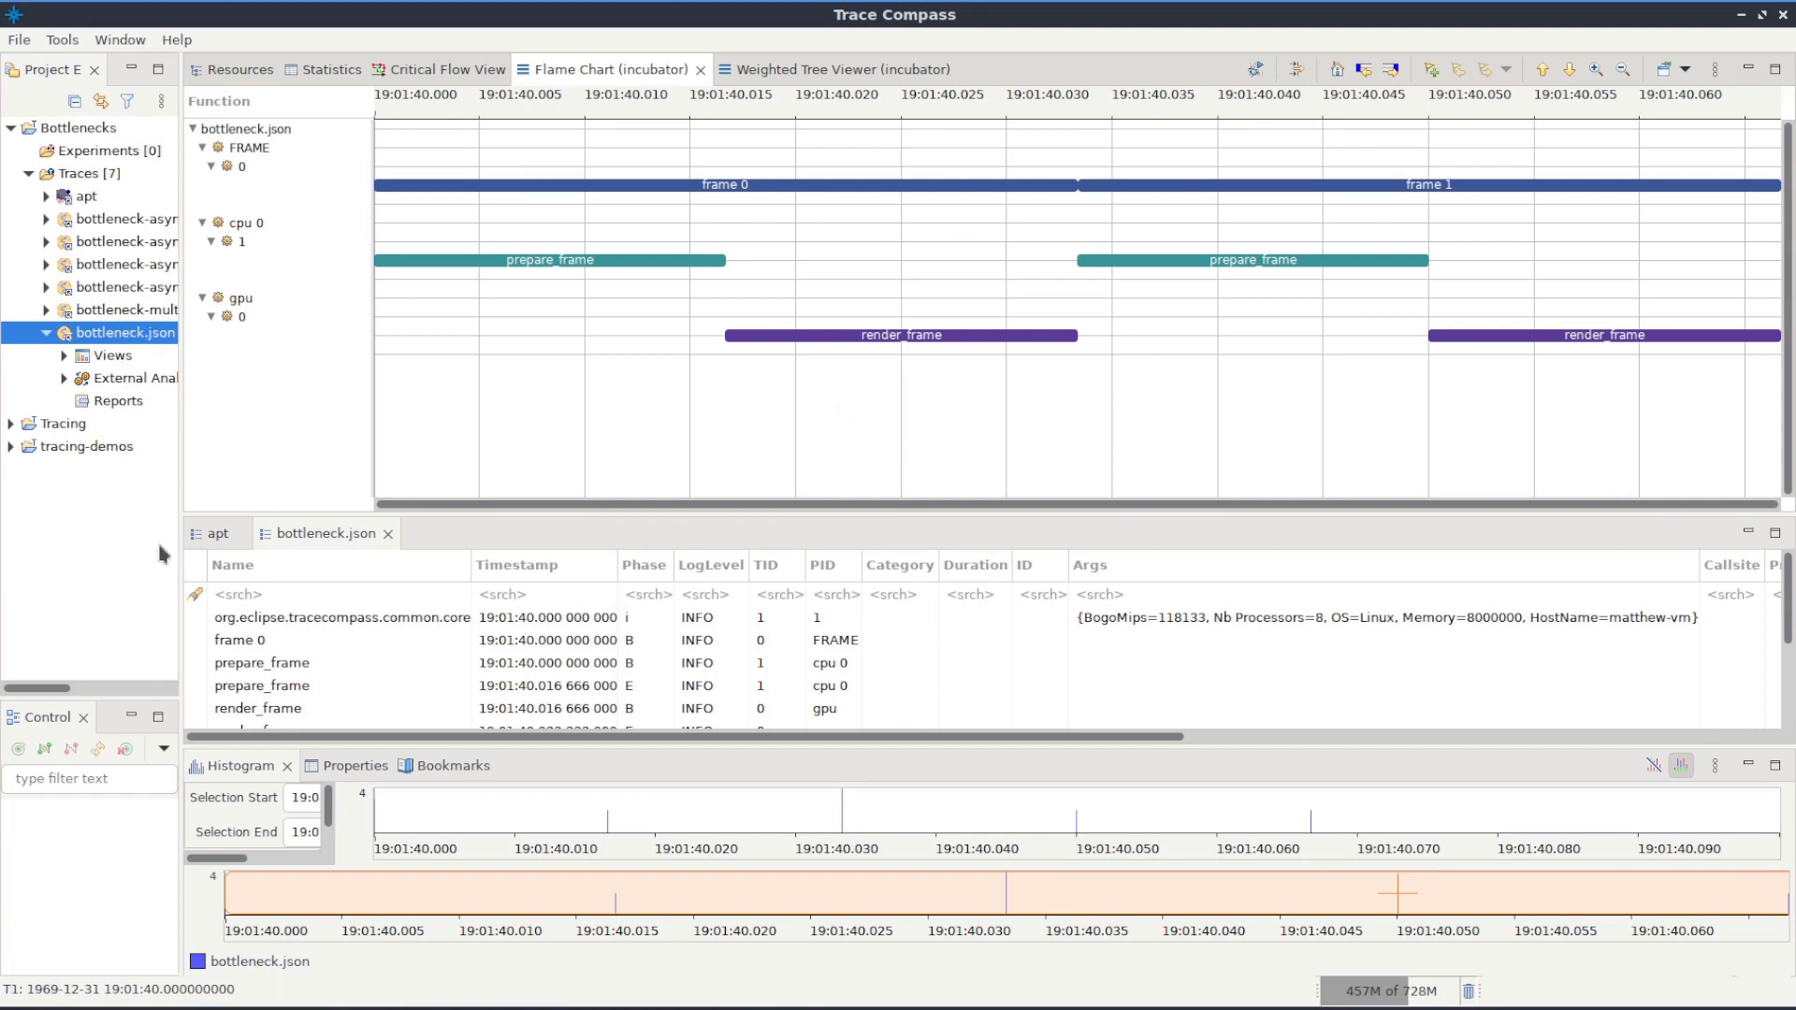
# Widen the Project Explorer to reveal the full trace names and open bottleneck-multithread.json
pyautogui.moveTo(180, 409); pyautogui.dragTo(285, 411)
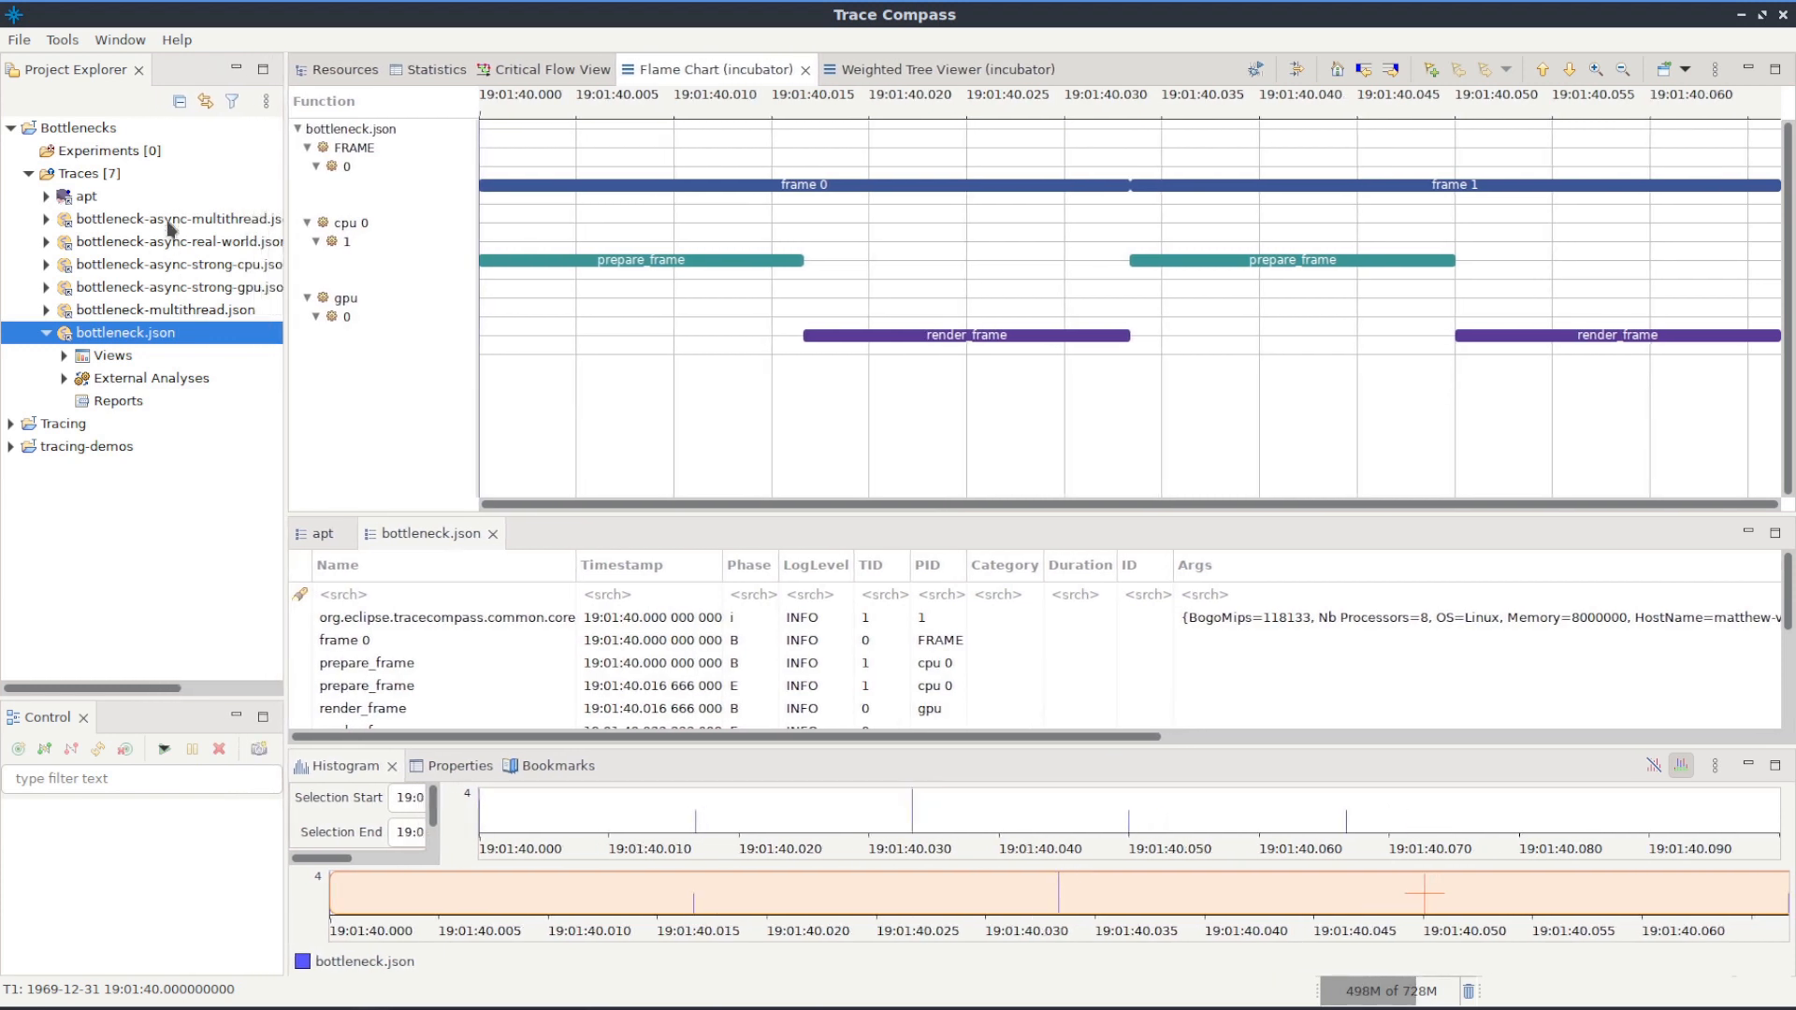
pyautogui.doubleClick(166, 309)
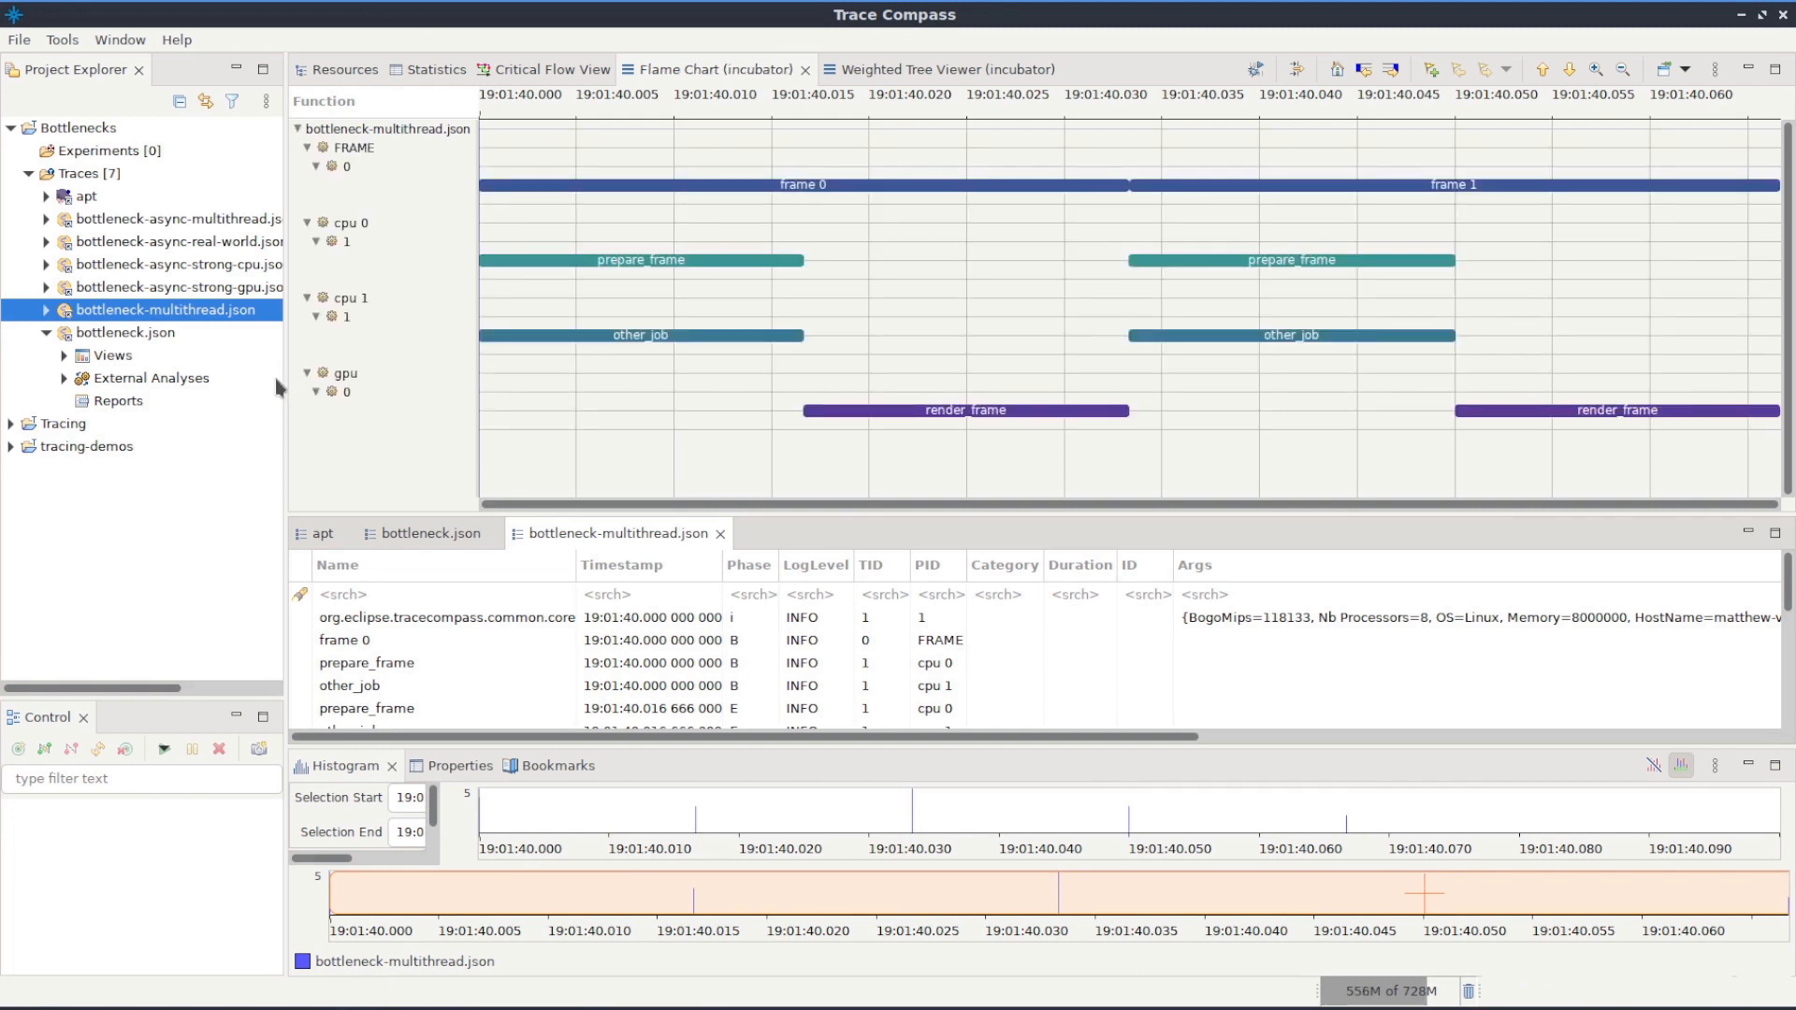
# Open bottleneck-async-multithread.json in the Flame Chart and narrow the Project Explorer to give the chart more width
pyautogui.doubleClick(202, 223)
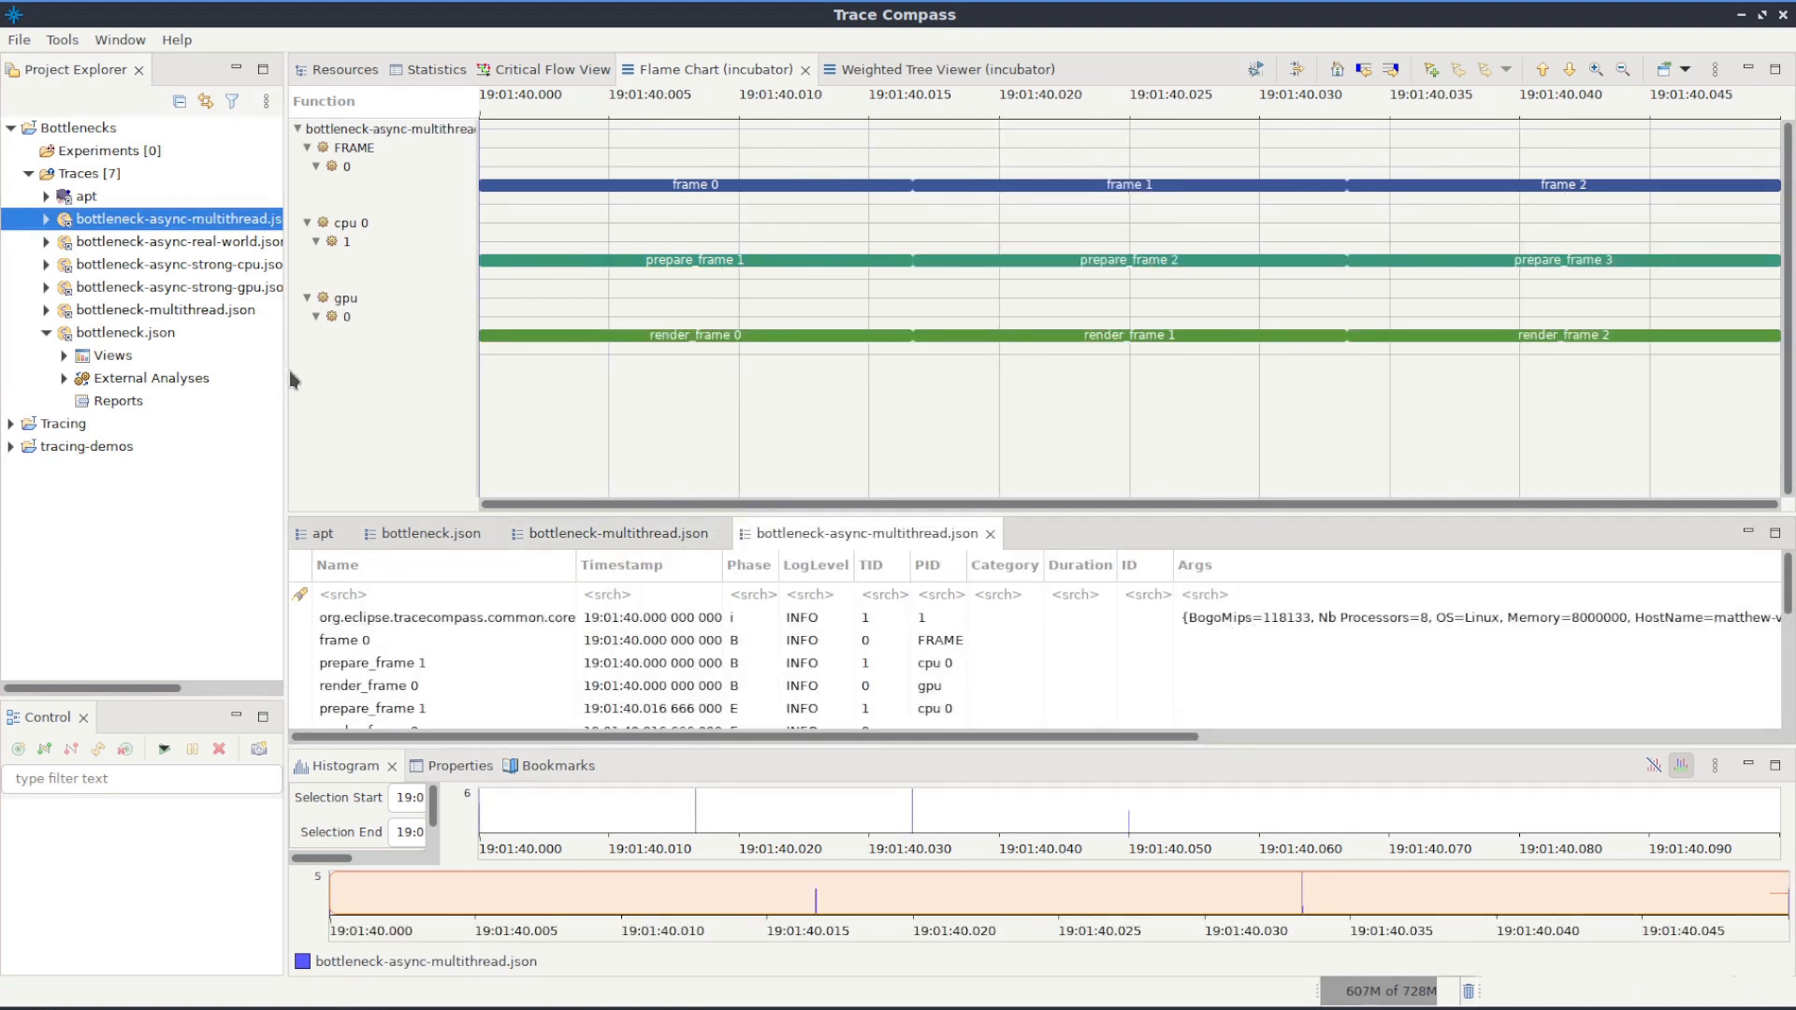
pyautogui.moveTo(286, 370); pyautogui.dragTo(175, 370)
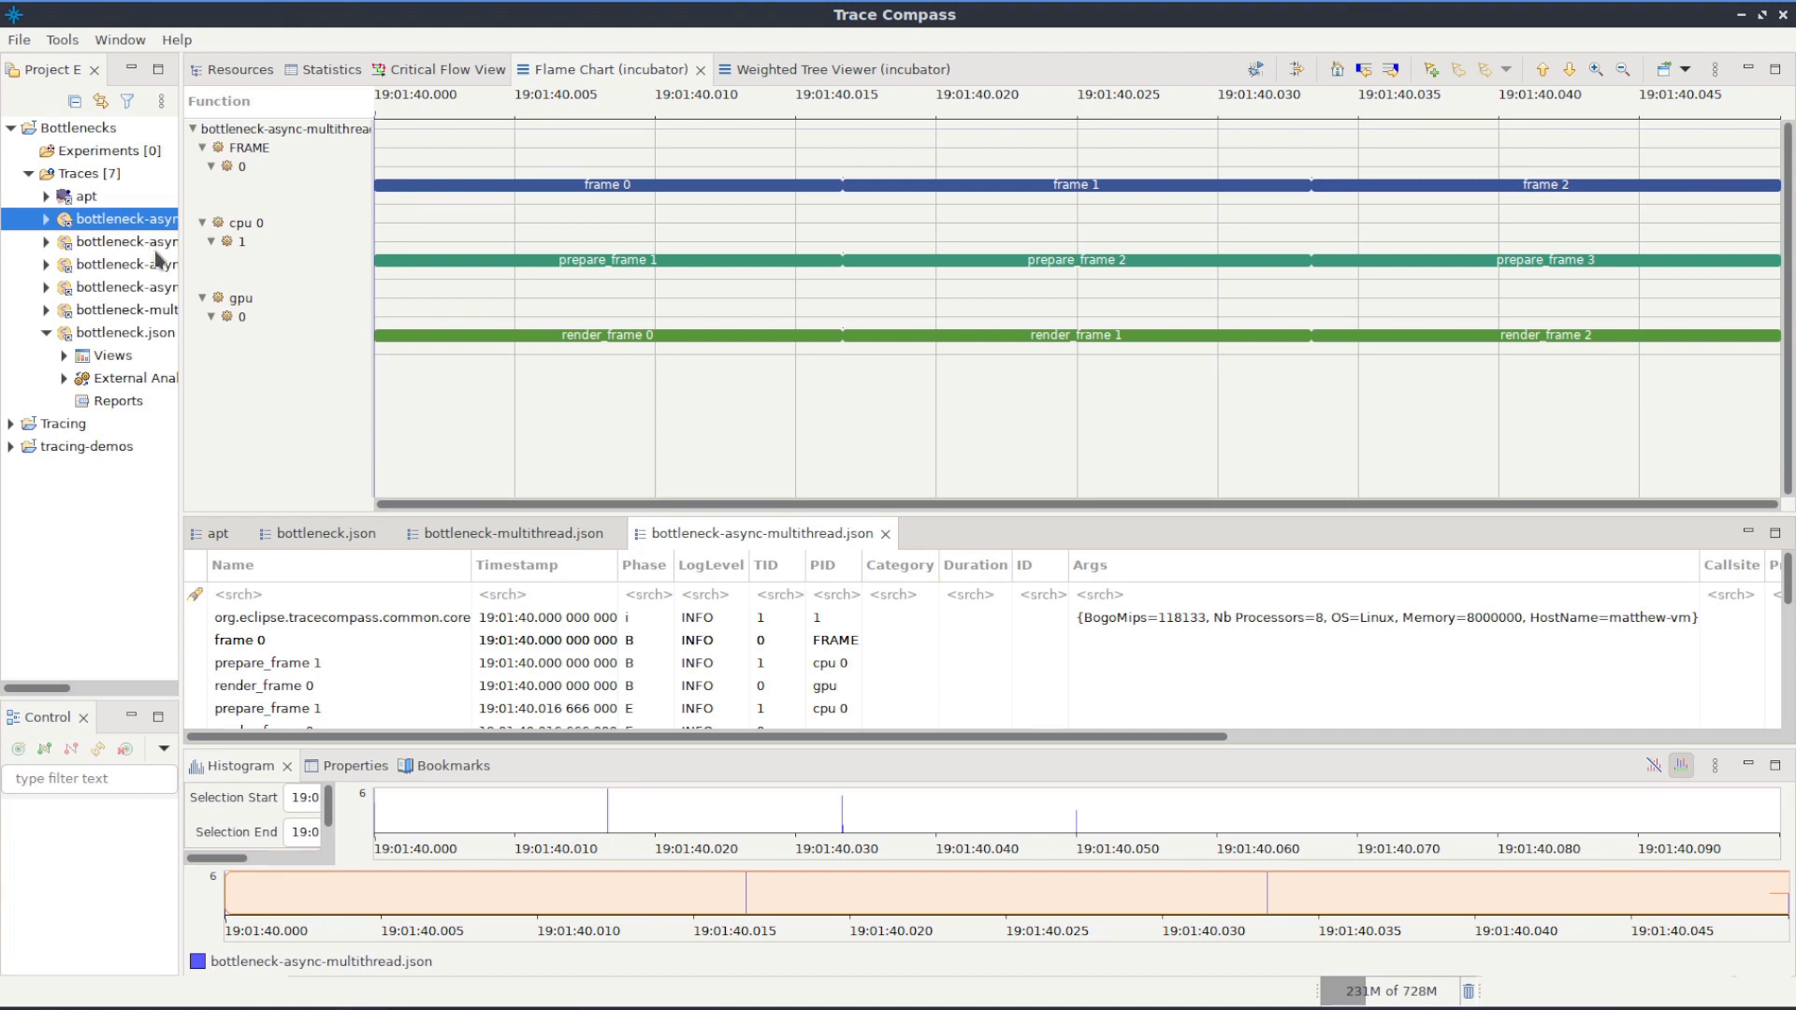
# Reveal the ends of the trace names in the Project Explorer and open bottleneck-async-strong-cpu.json
pyautogui.moveTo(51, 689); pyautogui.dragTo(95, 690)
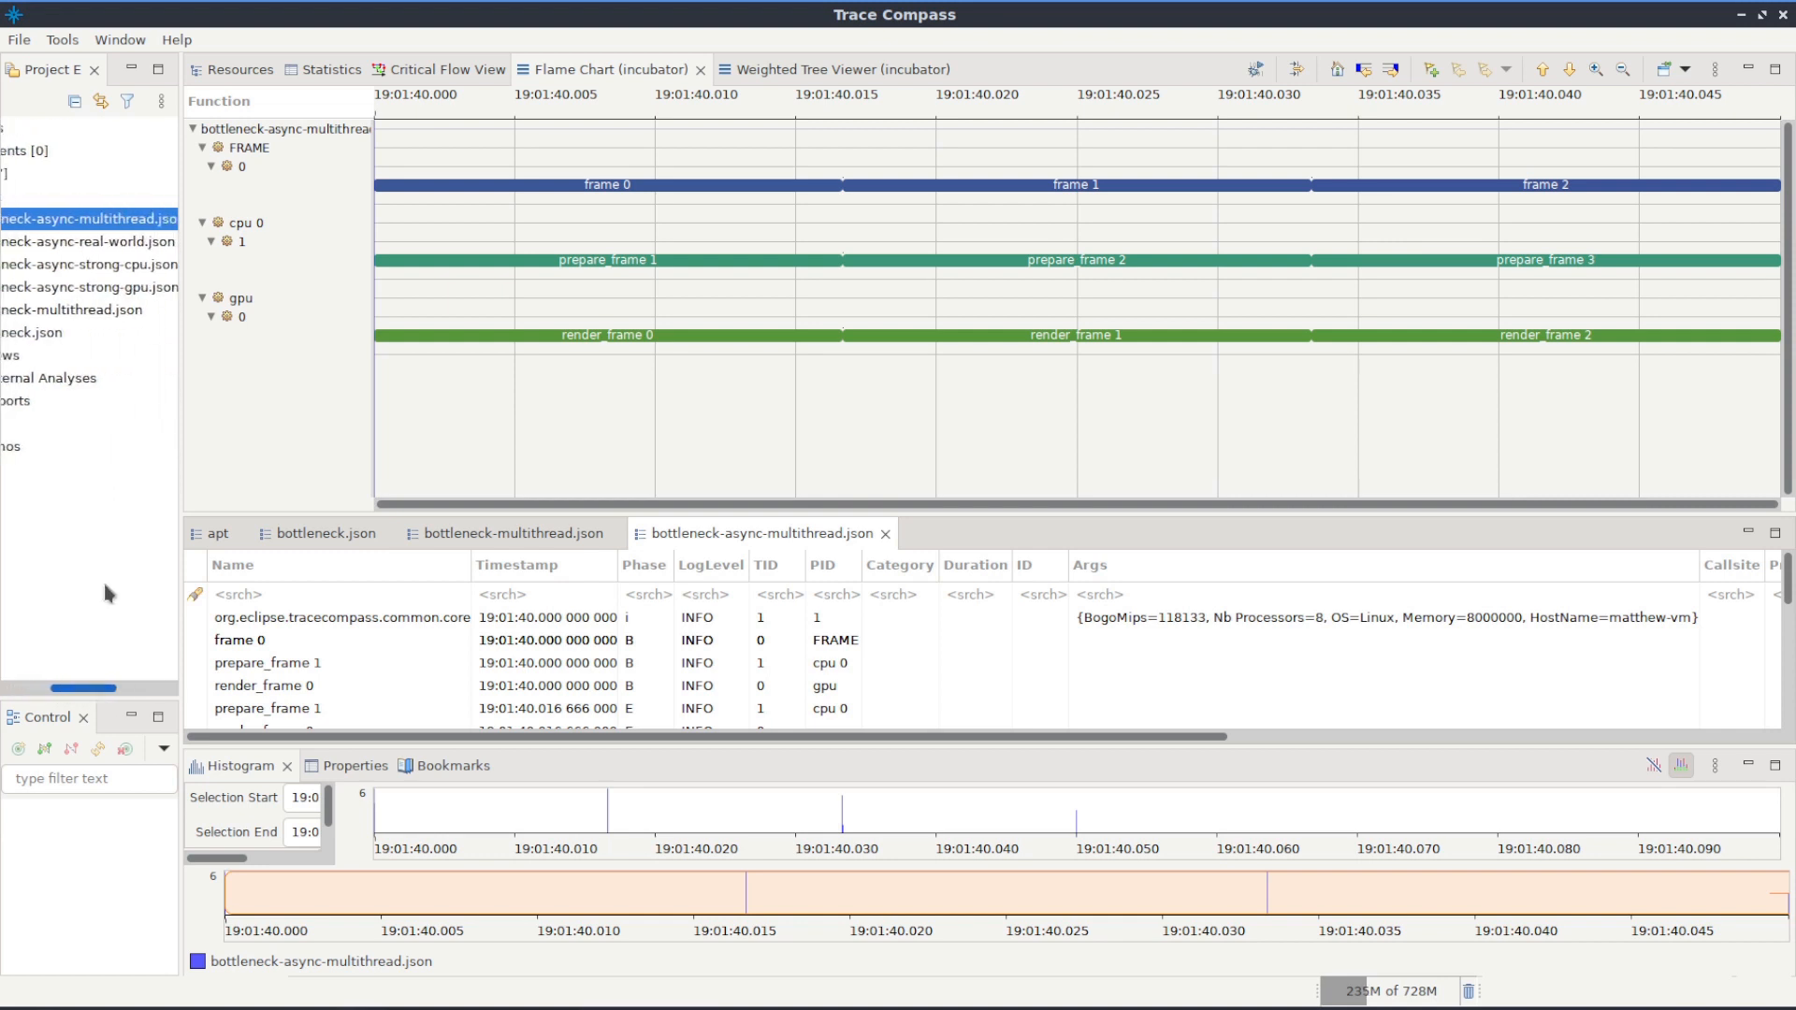
pyautogui.click(94, 268)
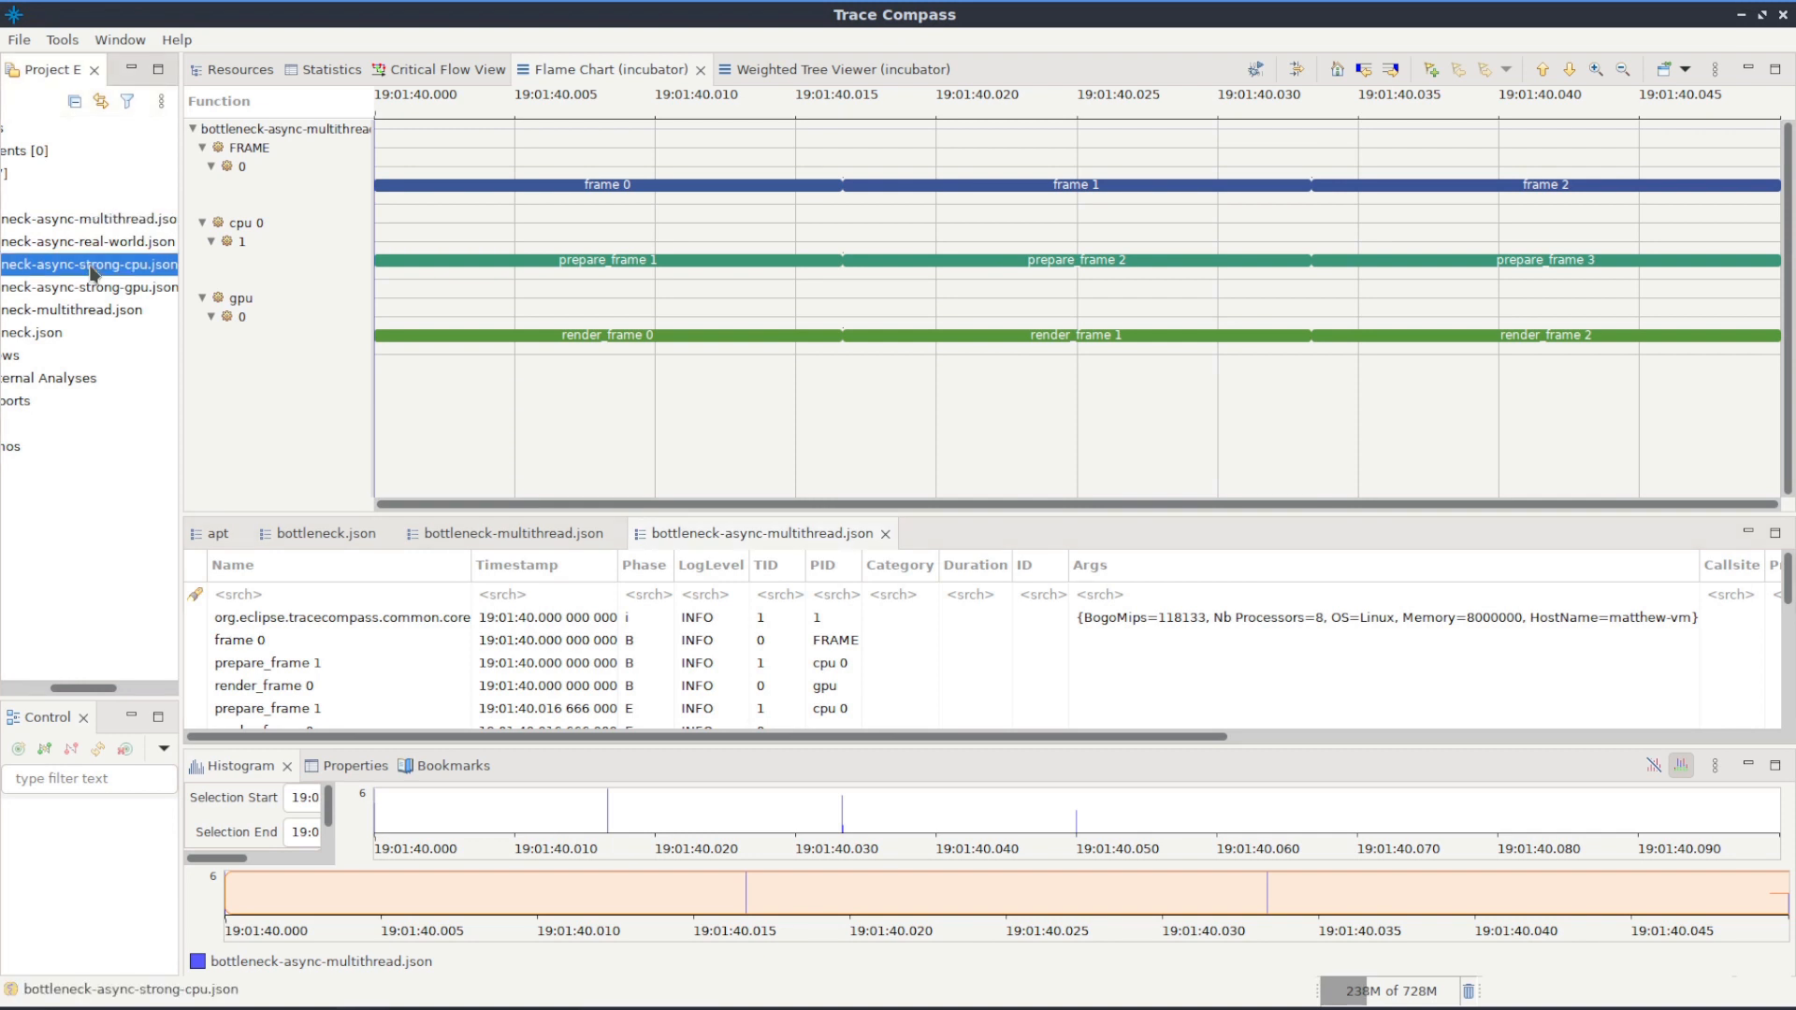
pyautogui.doubleClick(92, 267)
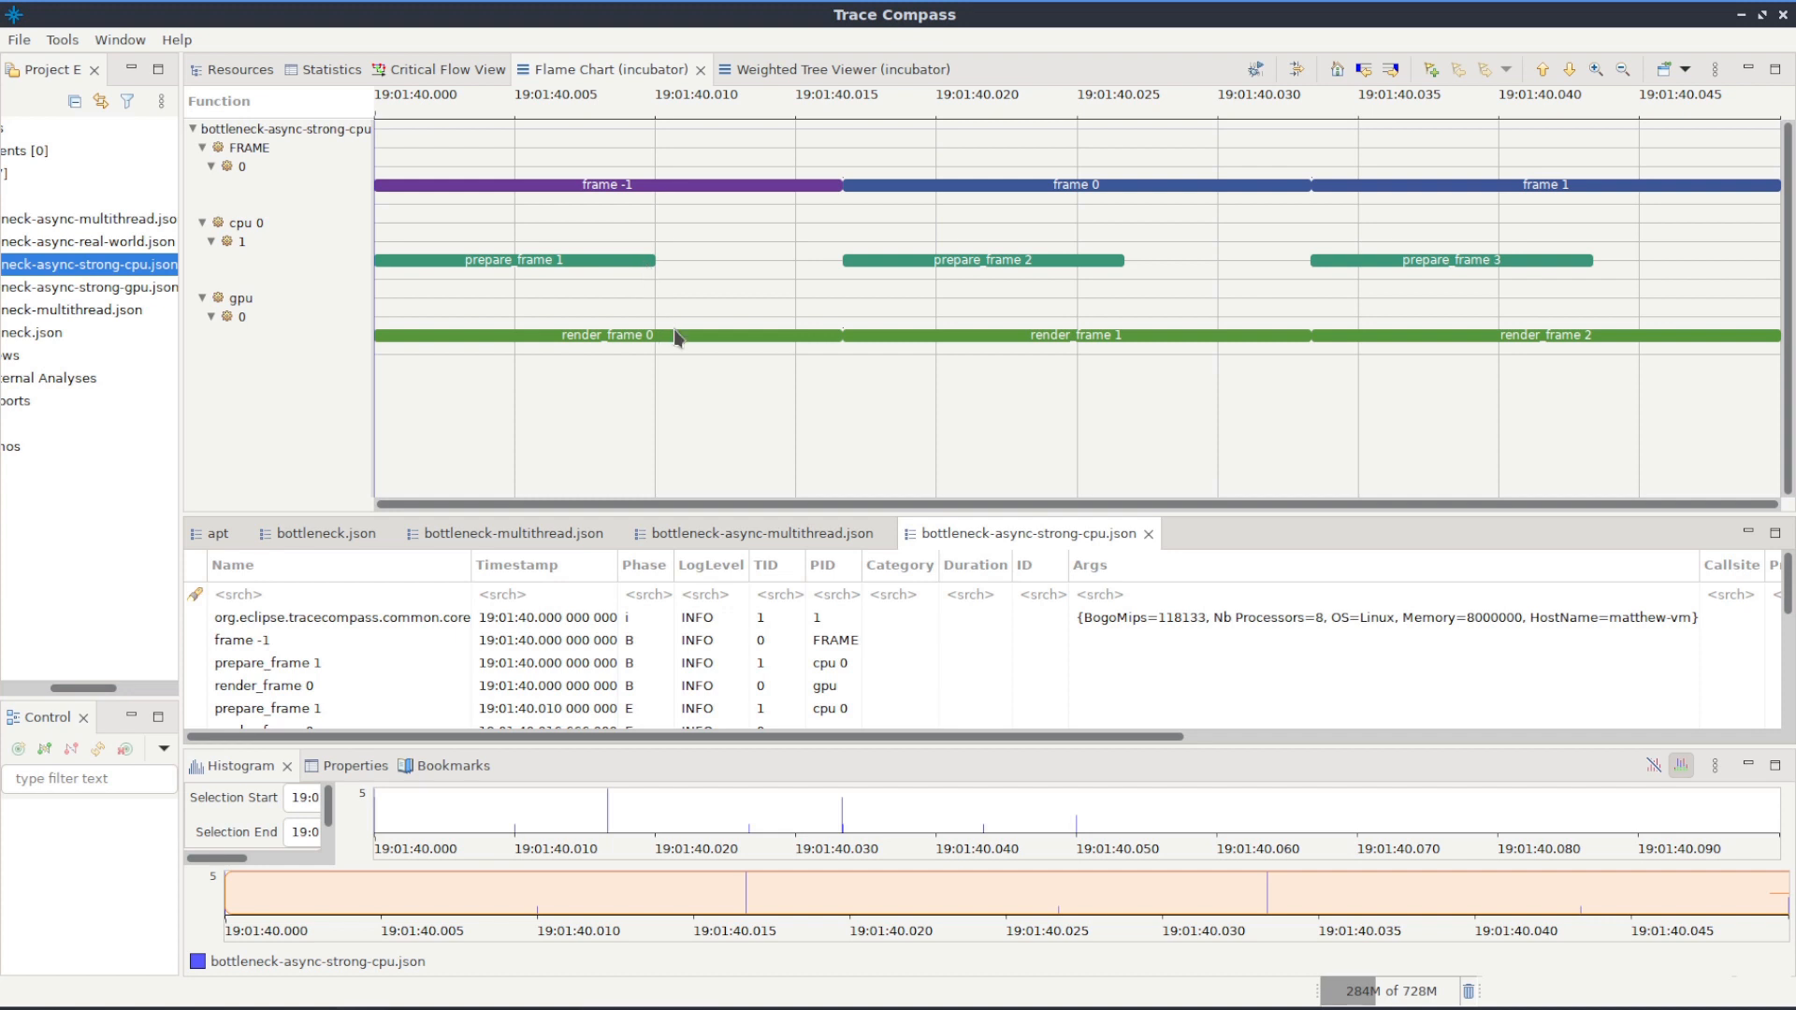
# Select the full time range of frame 0 in the strong-cpu trace and examine prepare_frame 2 within it
pyautogui.moveTo(681, 342)
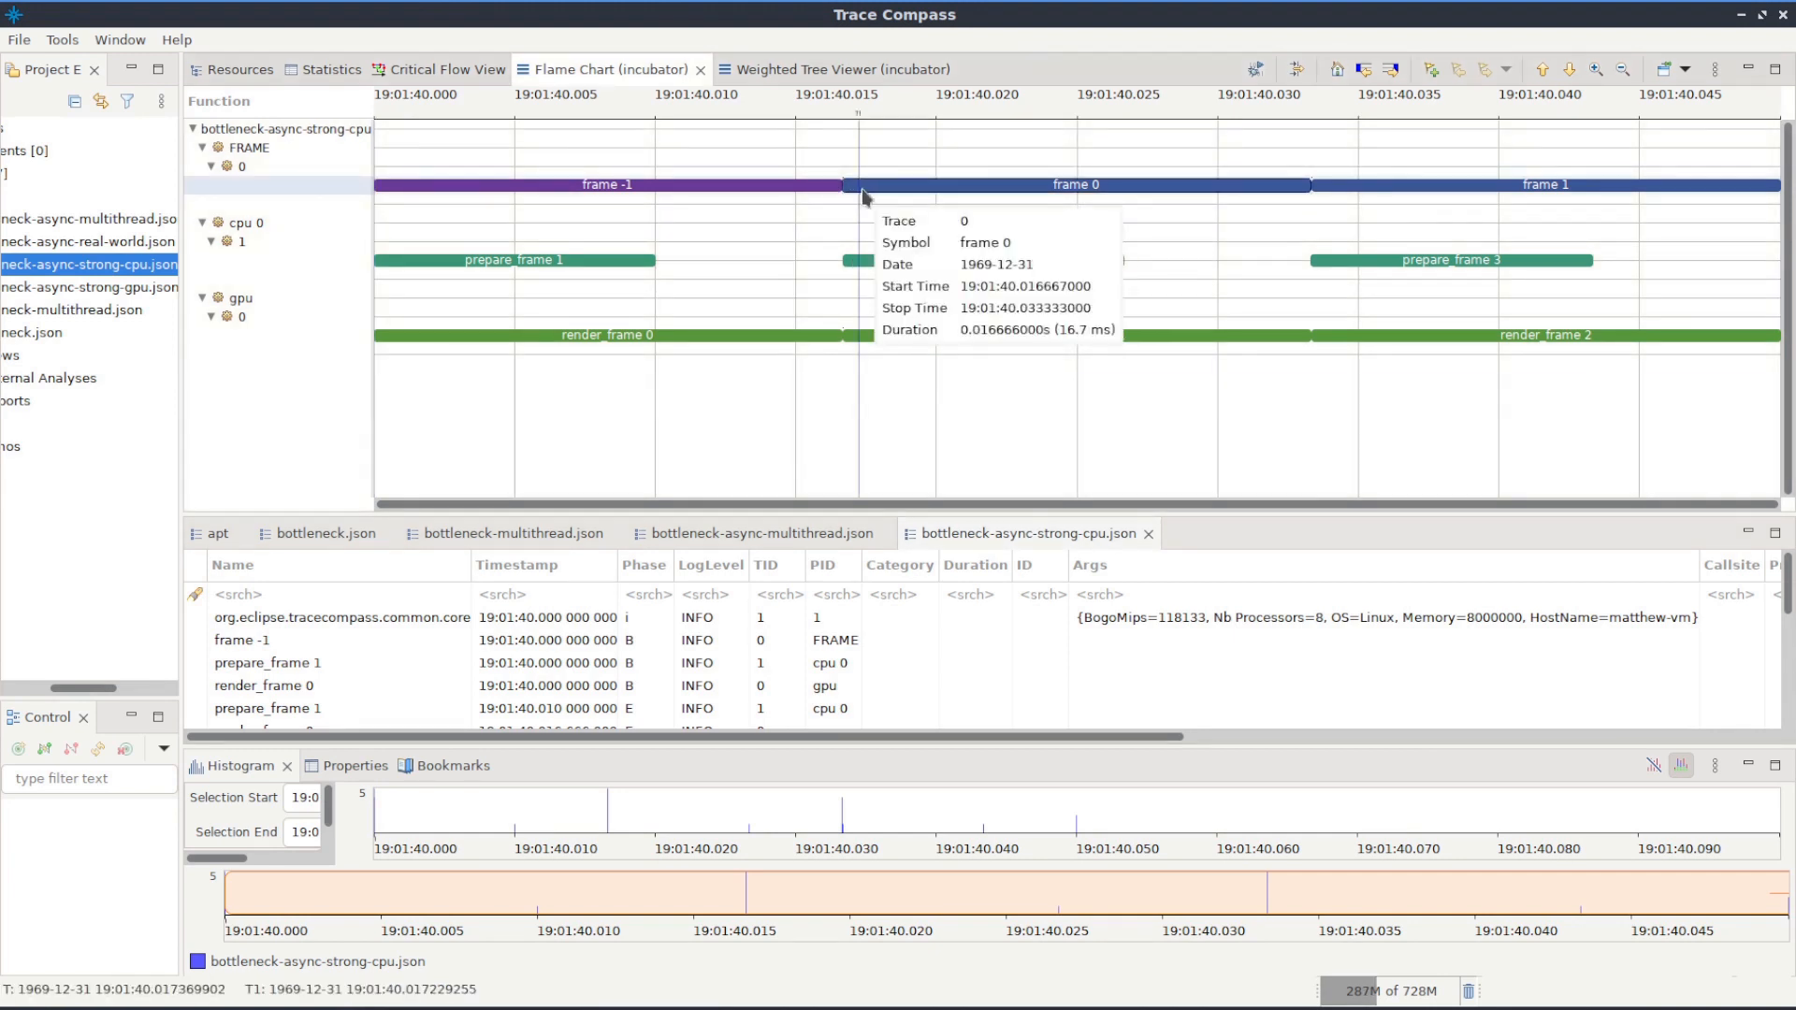
pyautogui.click(858, 188)
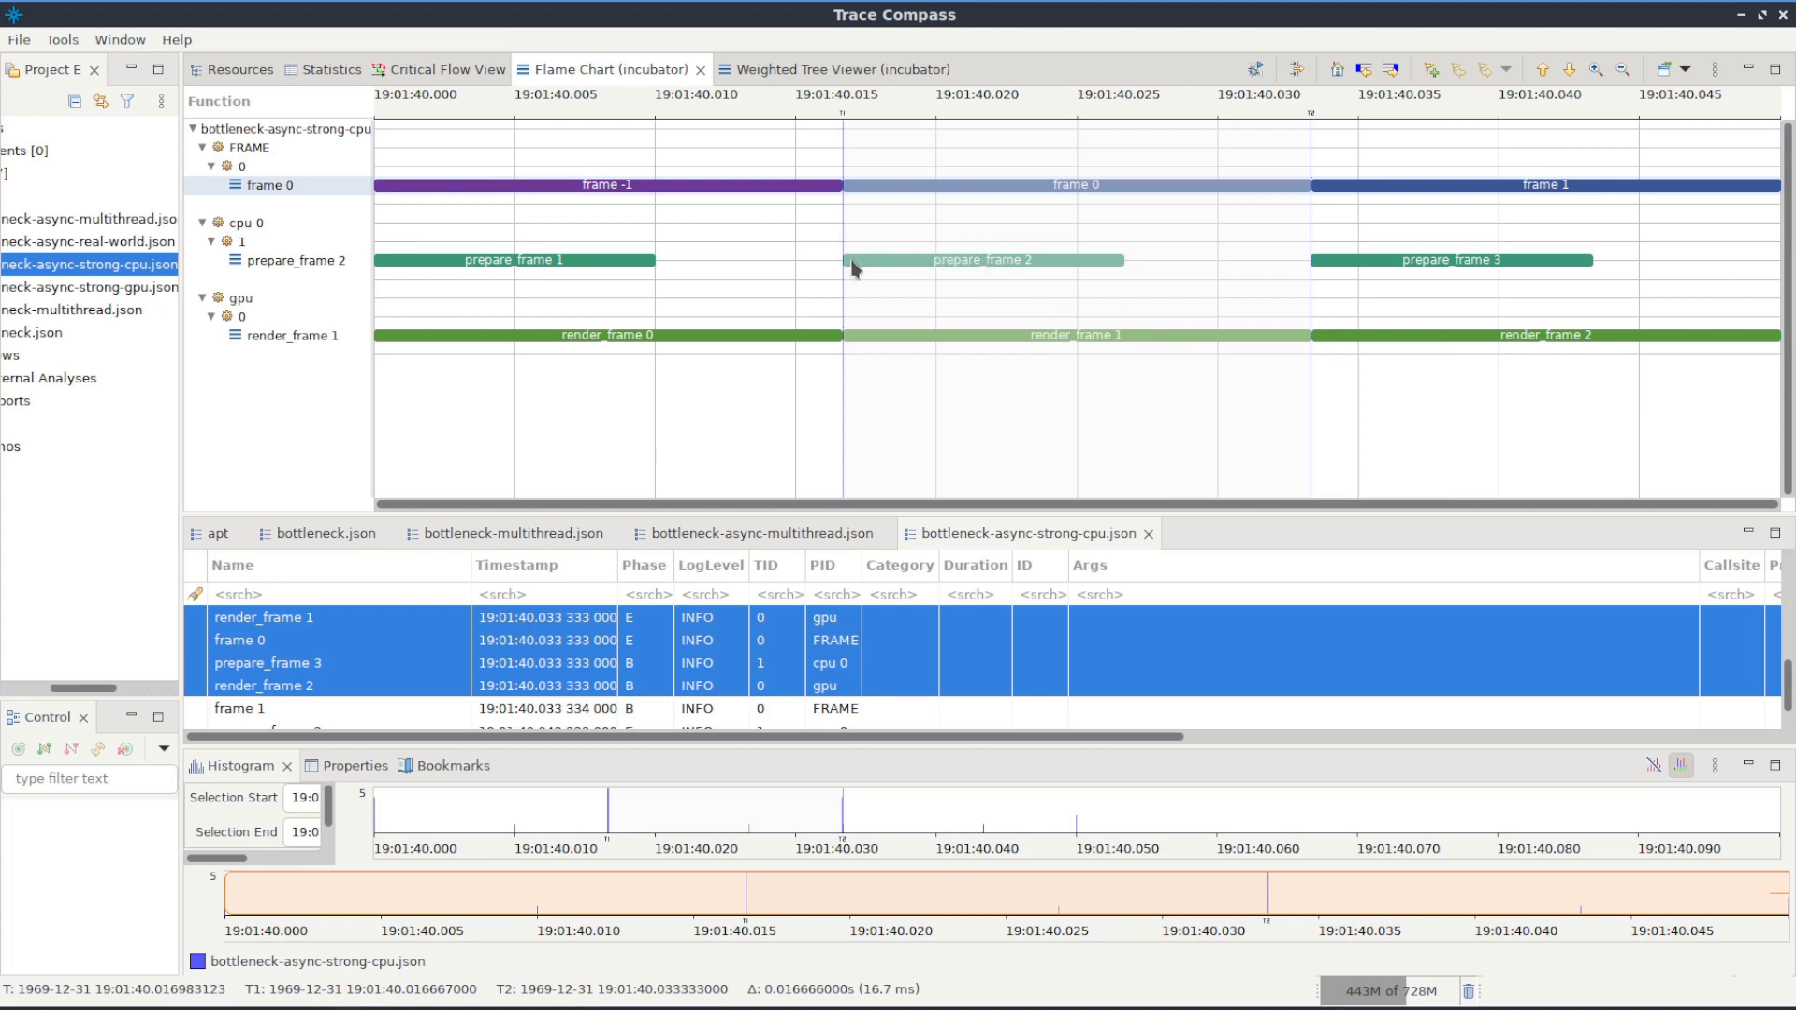
pyautogui.moveTo(858, 271)
pyautogui.moveTo(1046, 270)
# Open bottleneck-async-strong-gpu.json and select prepare_frame 3 on the cpu 0 row
pyautogui.doubleClick(113, 287)
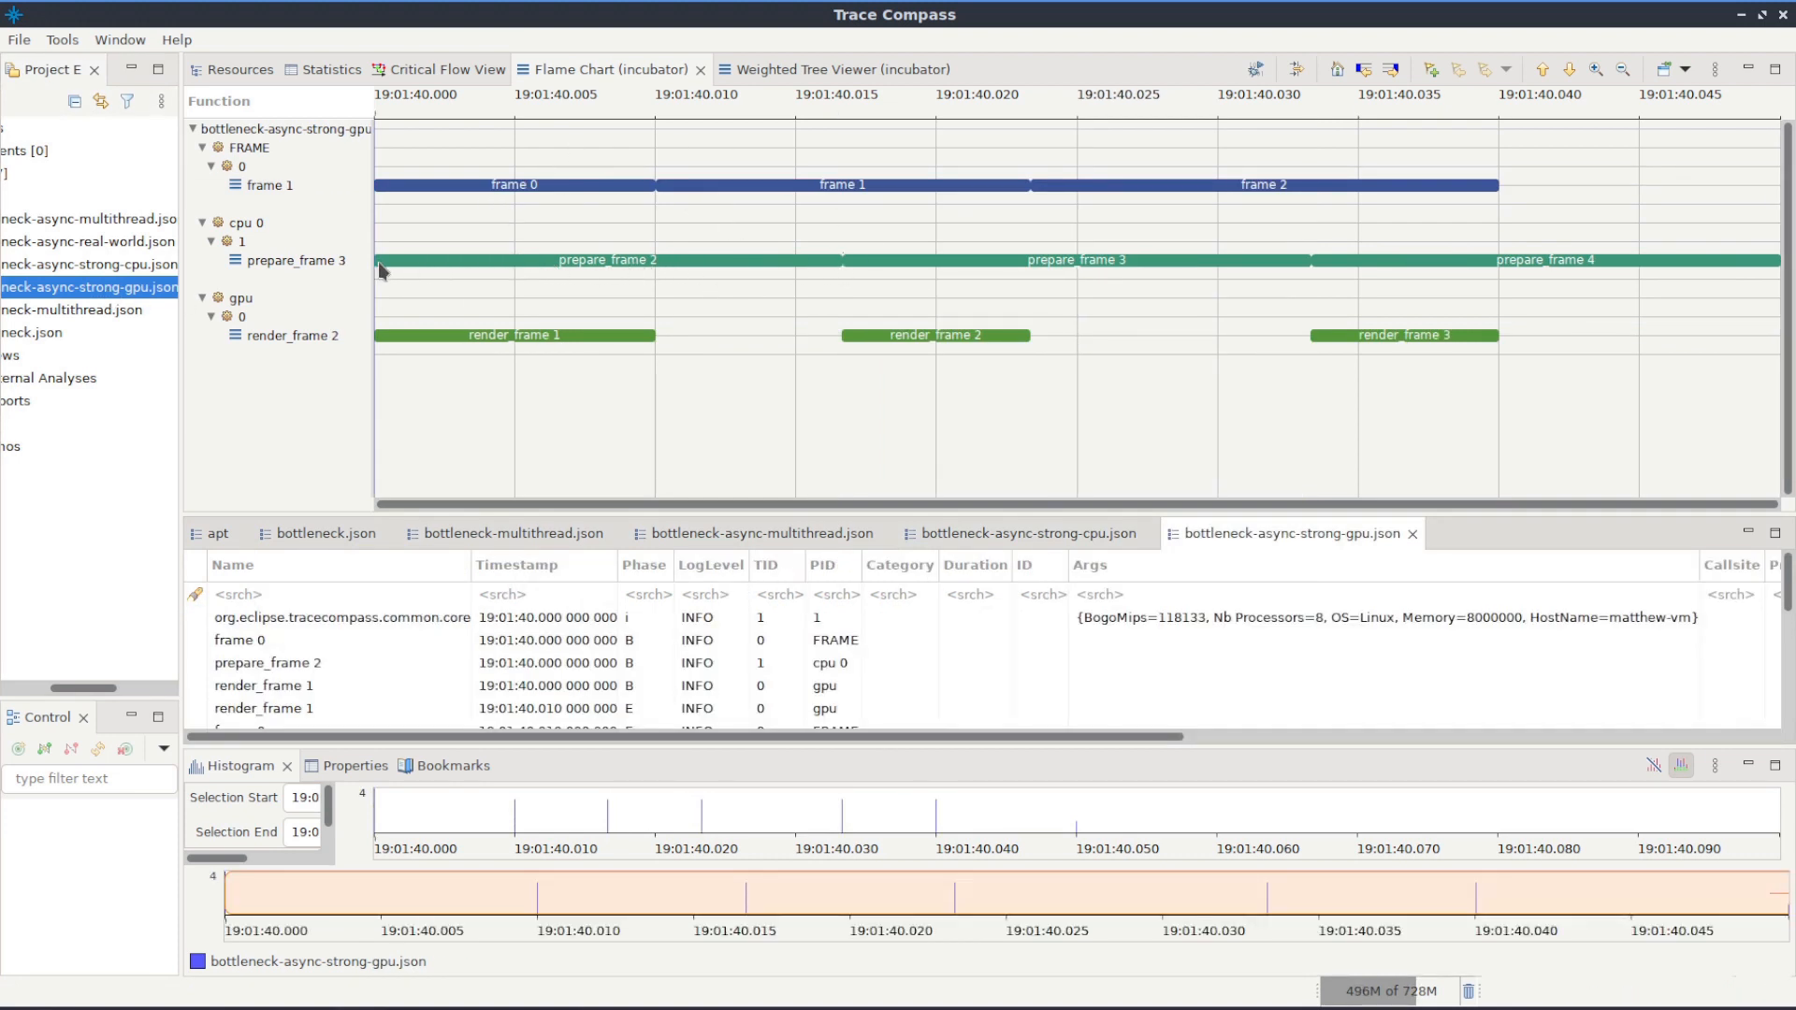
pyautogui.click(869, 272)
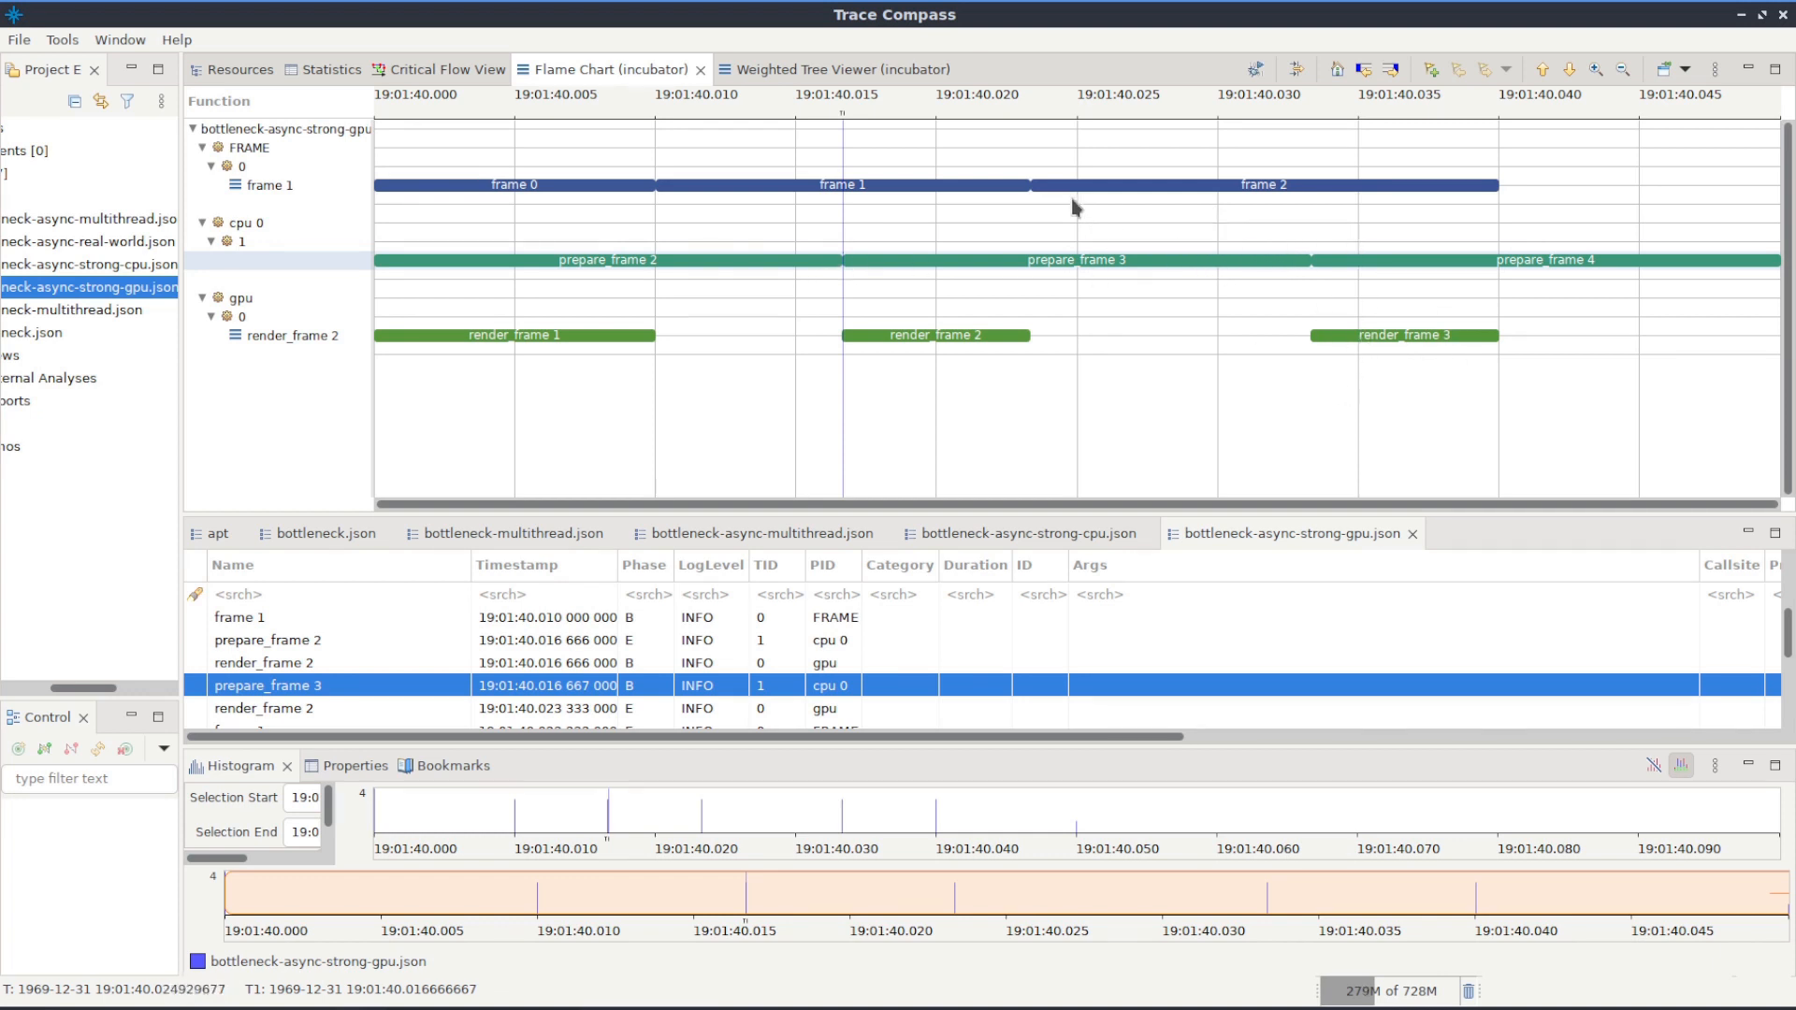
# Select the full time range of frame 2 in the strong-gpu trace and examine the details of prepare_frame 3 and render_frame 3
pyautogui.click(1041, 186)
pyautogui.press('Left')
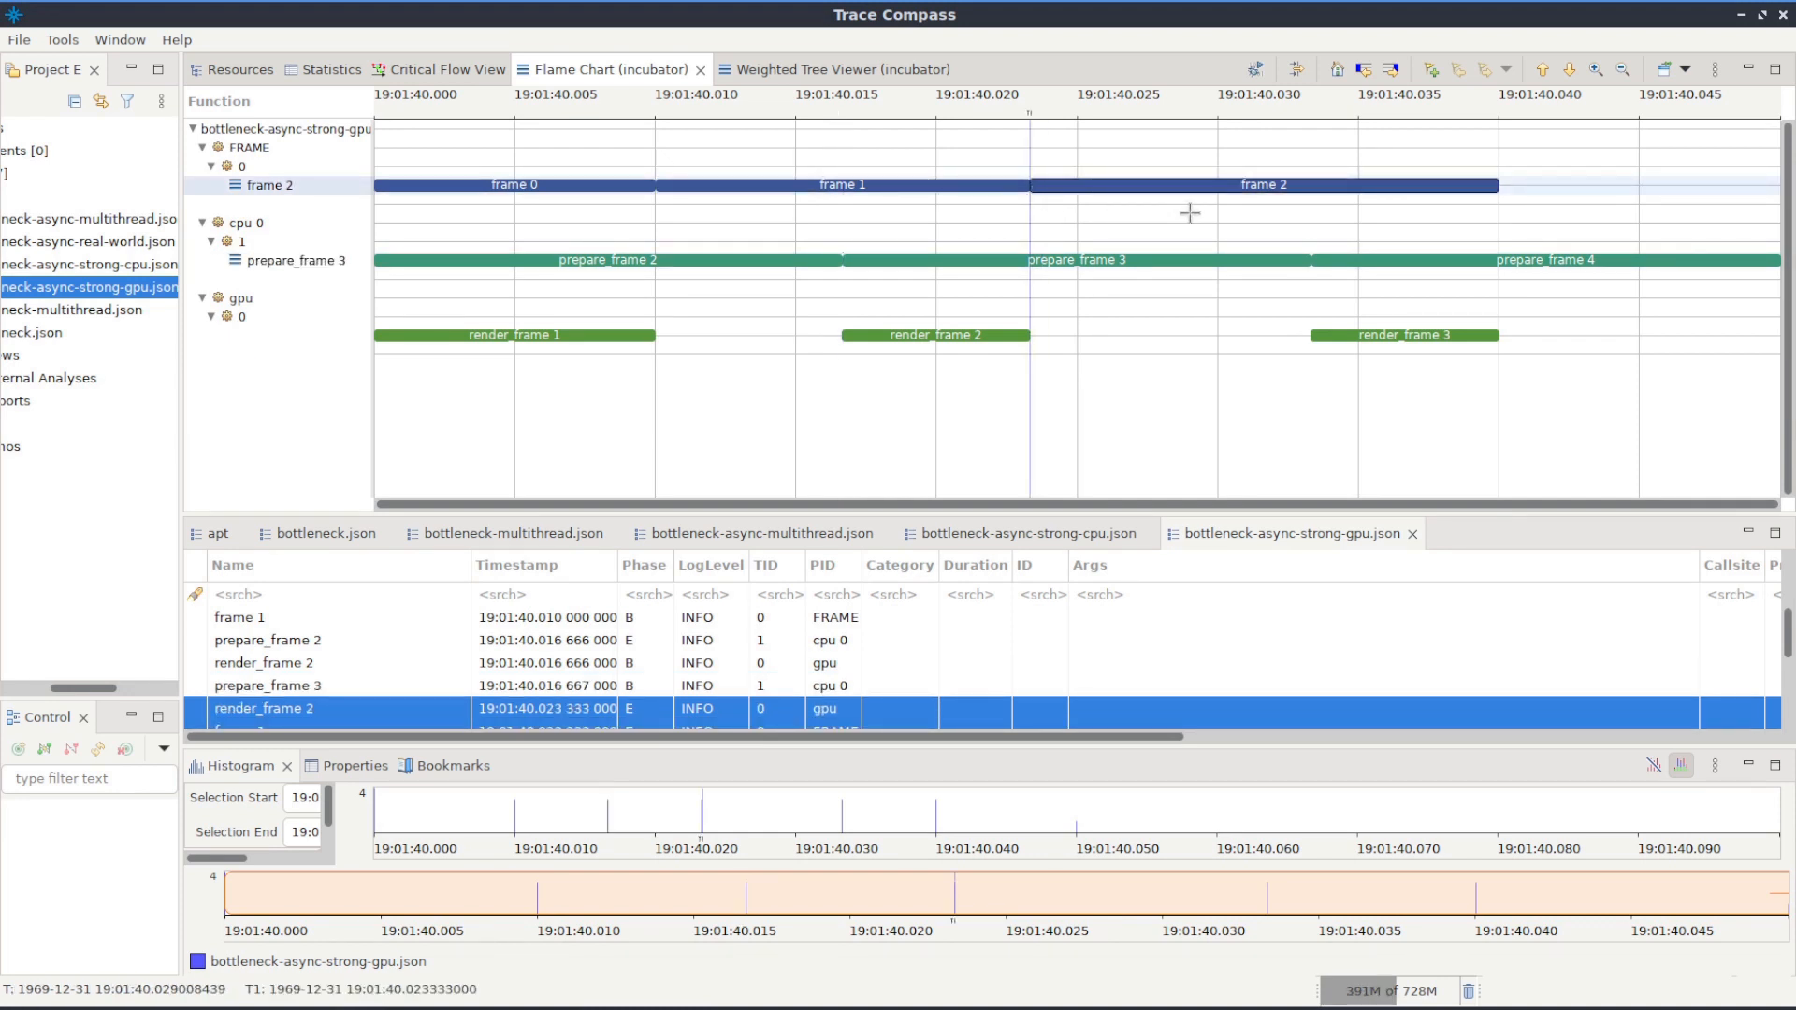
pyautogui.hotkey('shift', 'Right')
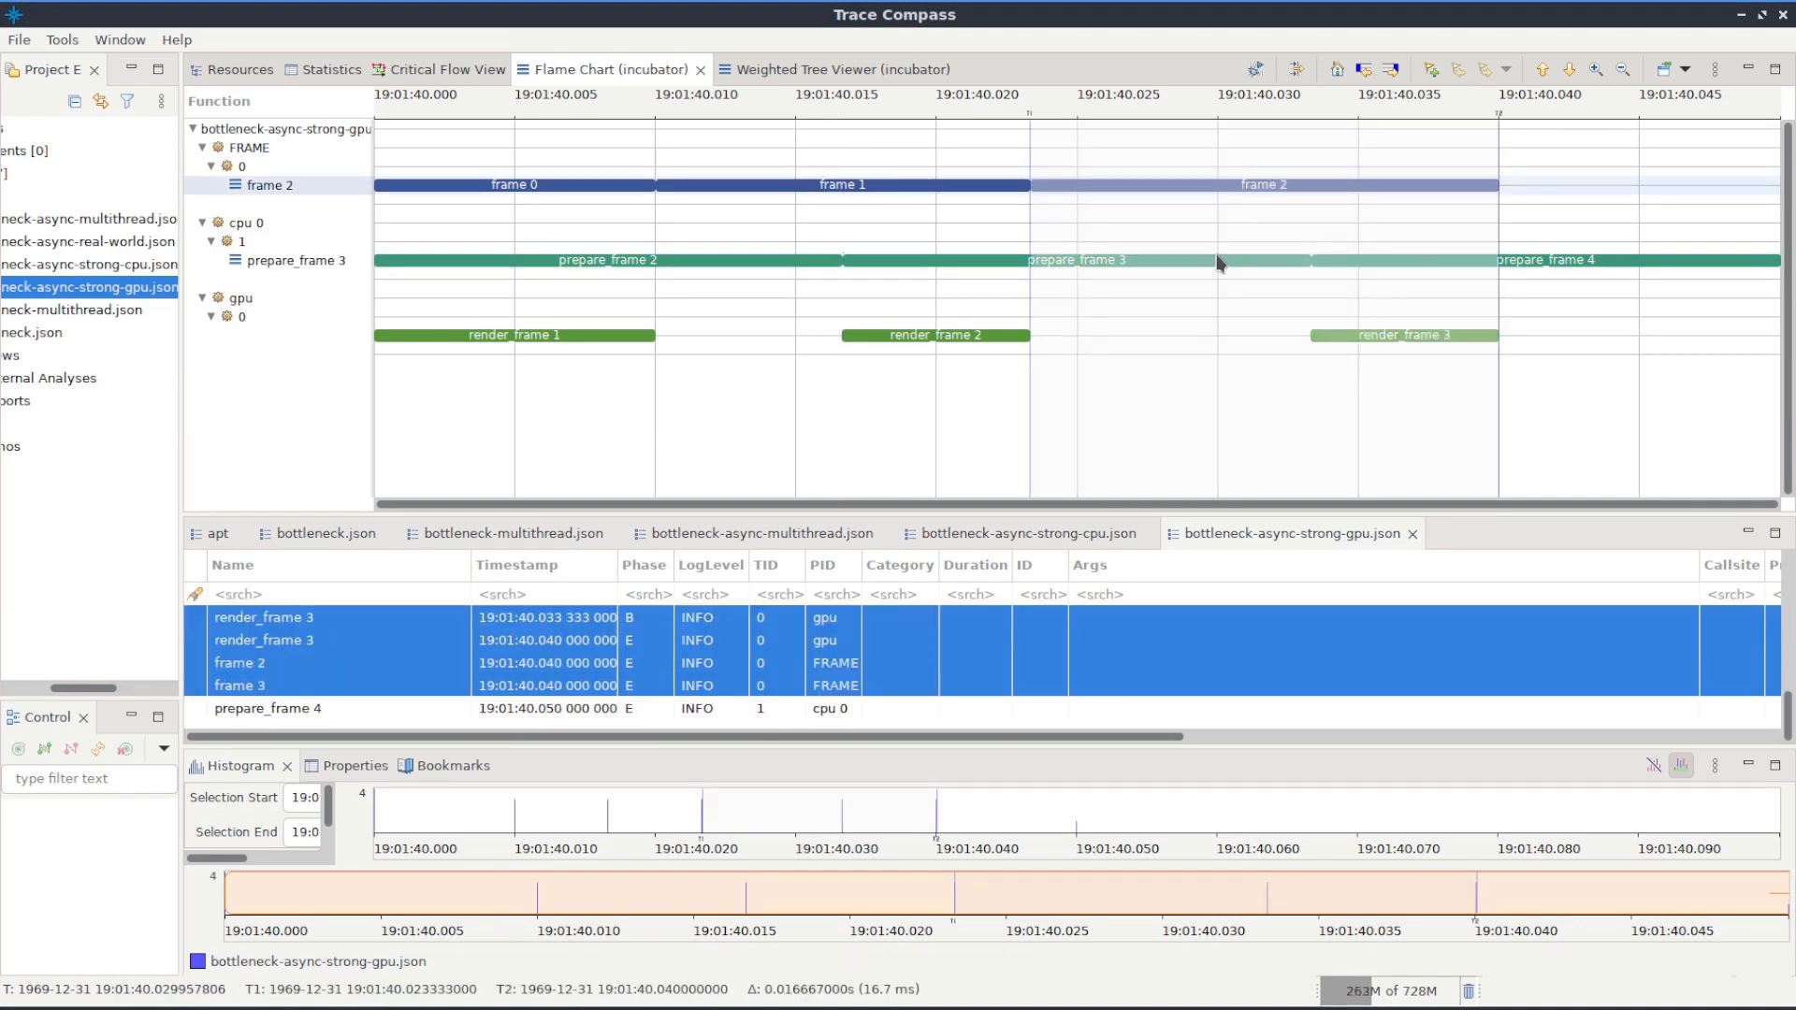
pyautogui.moveTo(1206, 258)
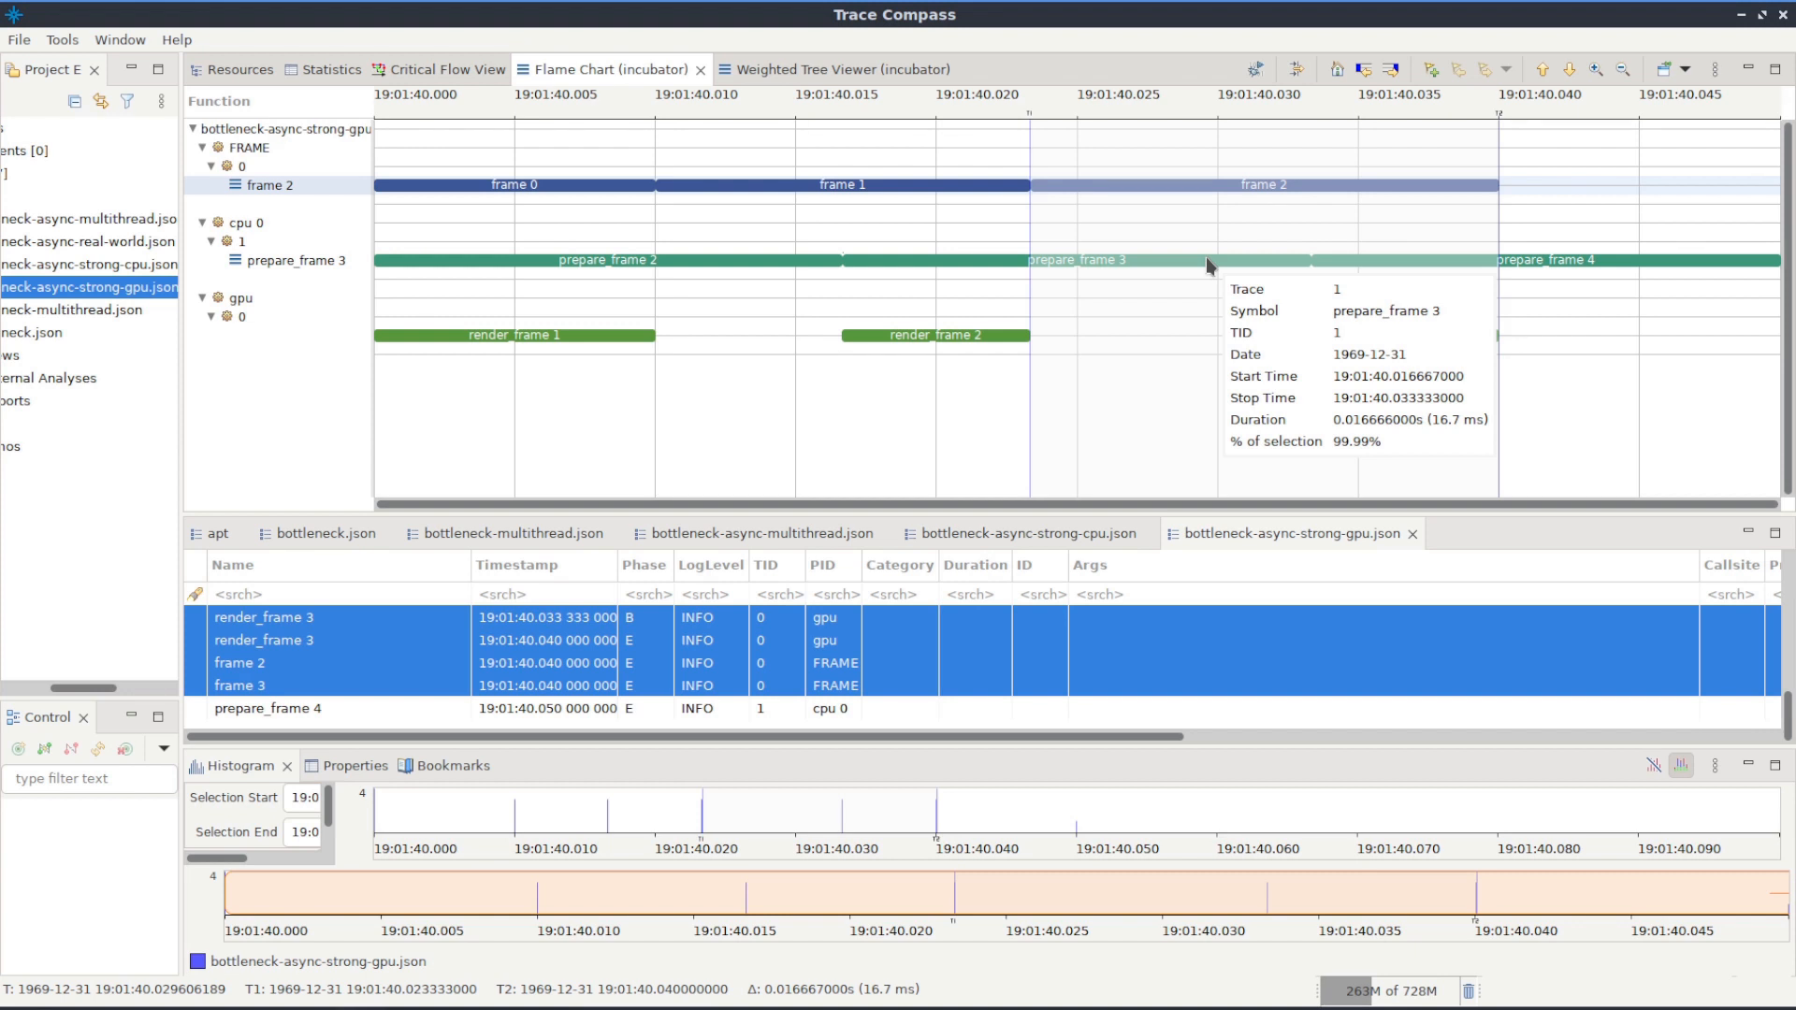
pyautogui.moveTo(1378, 334)
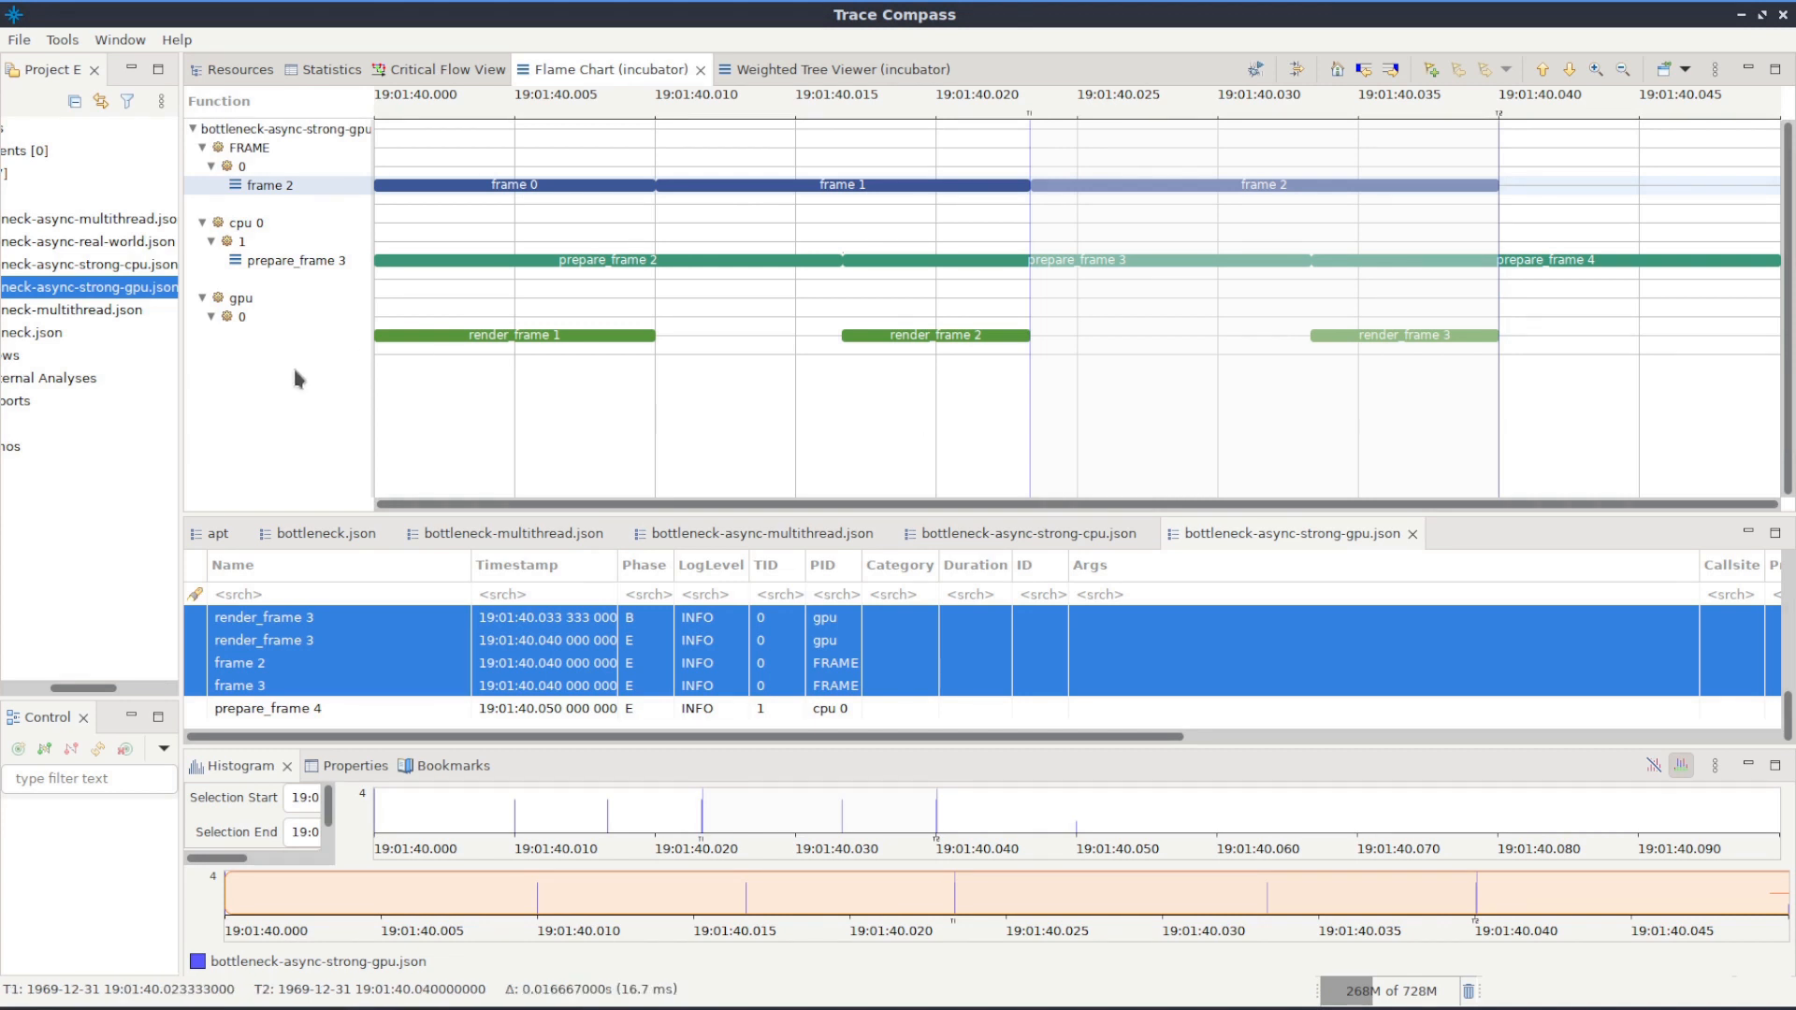
# Open bottleneck-async-real-world.json in the Flame Chart and examine the timing details of render_frame 2
pyautogui.doubleClick(97, 243)
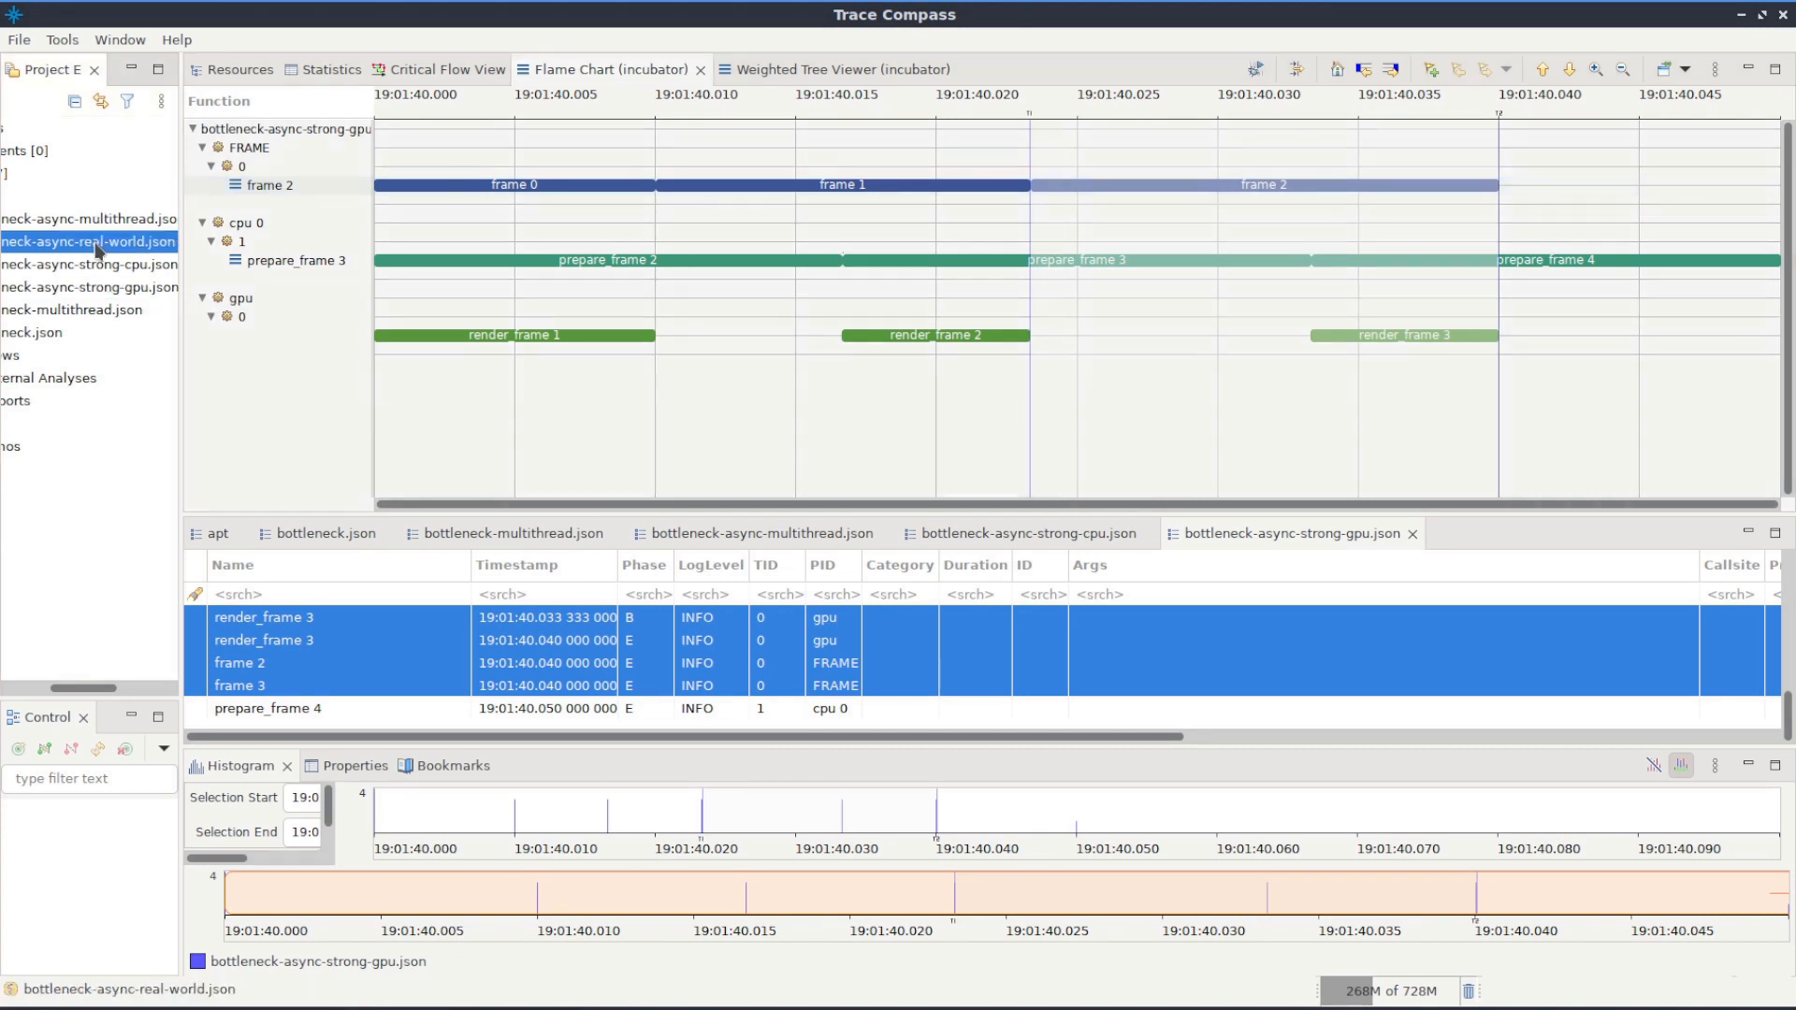
pyautogui.moveTo(901, 197)
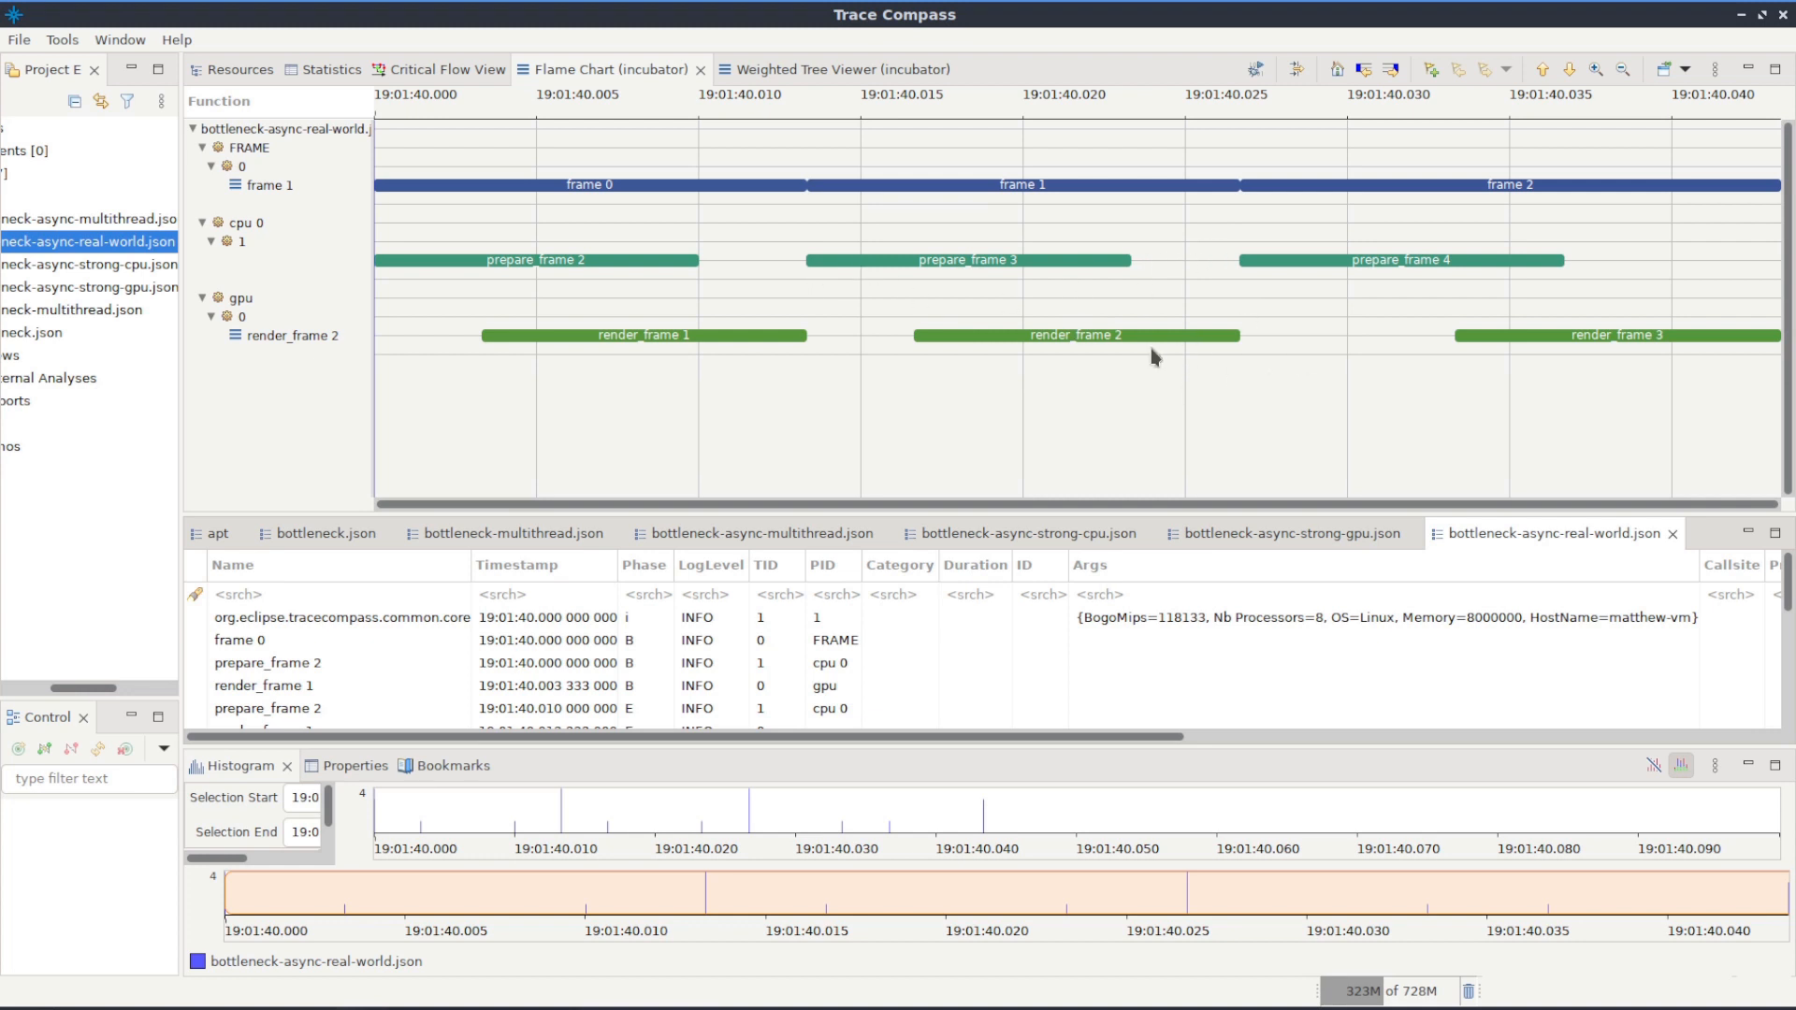
pyautogui.moveTo(1015, 338)
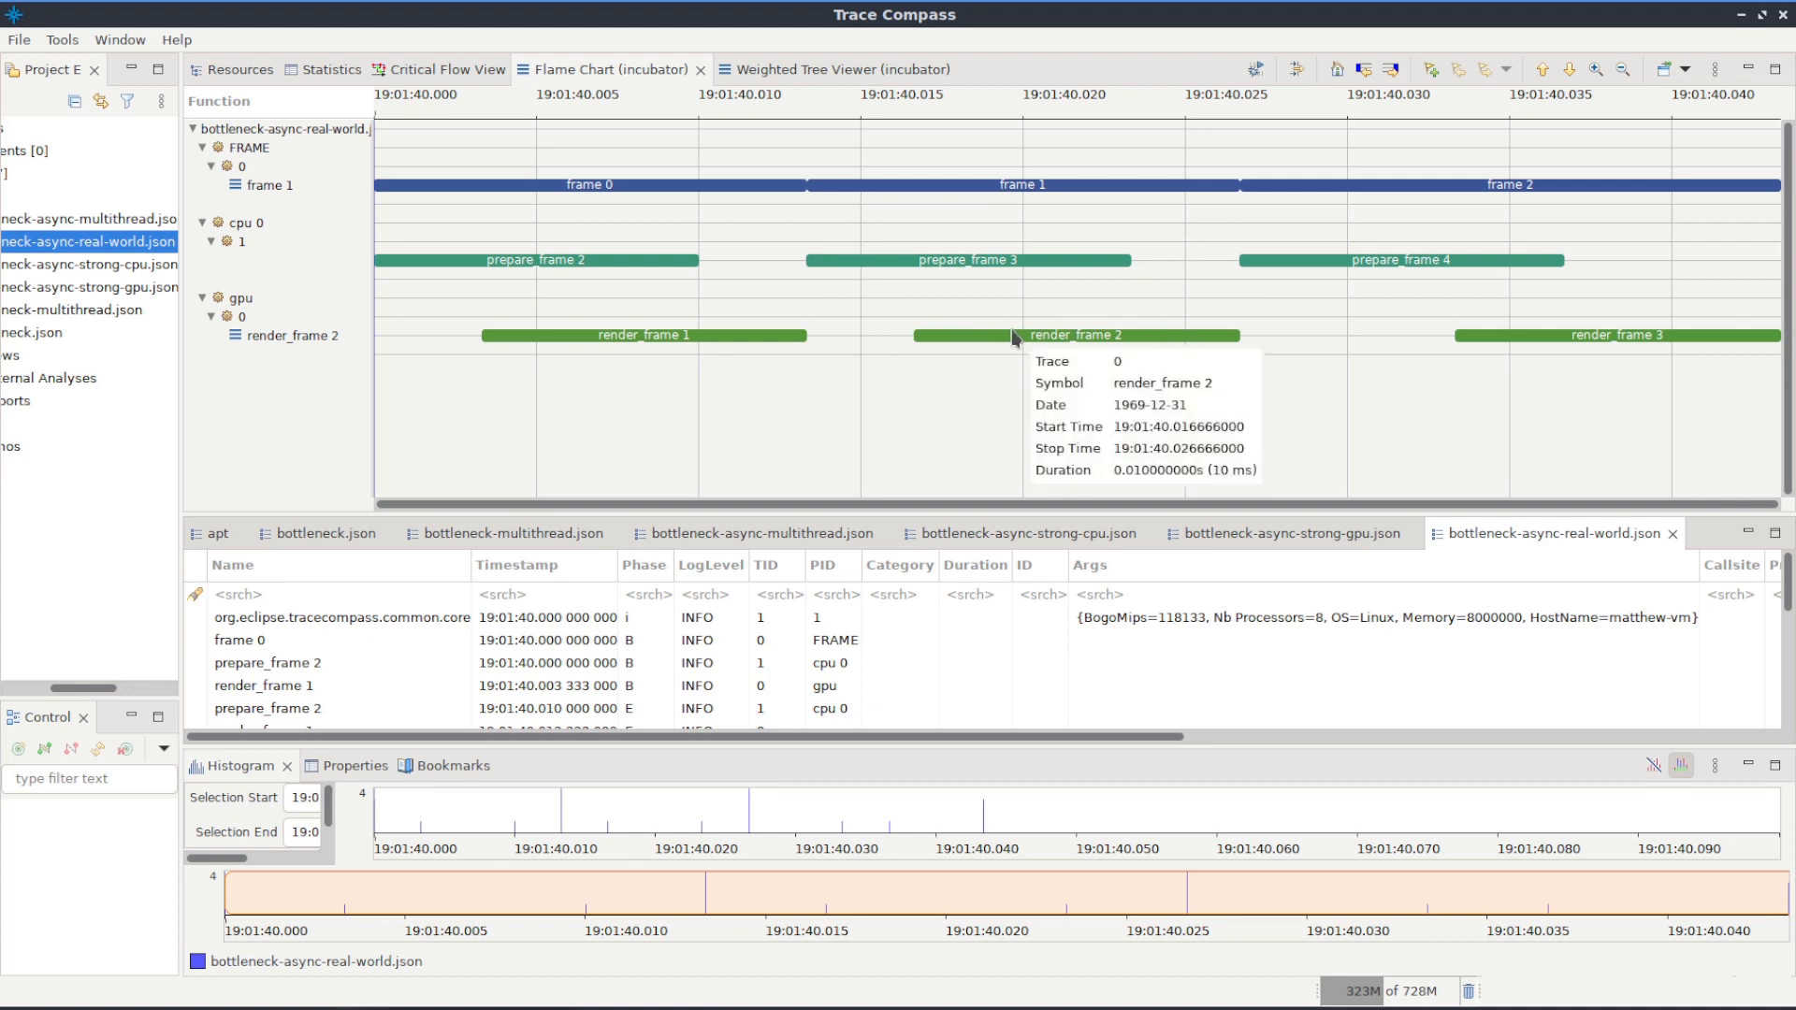